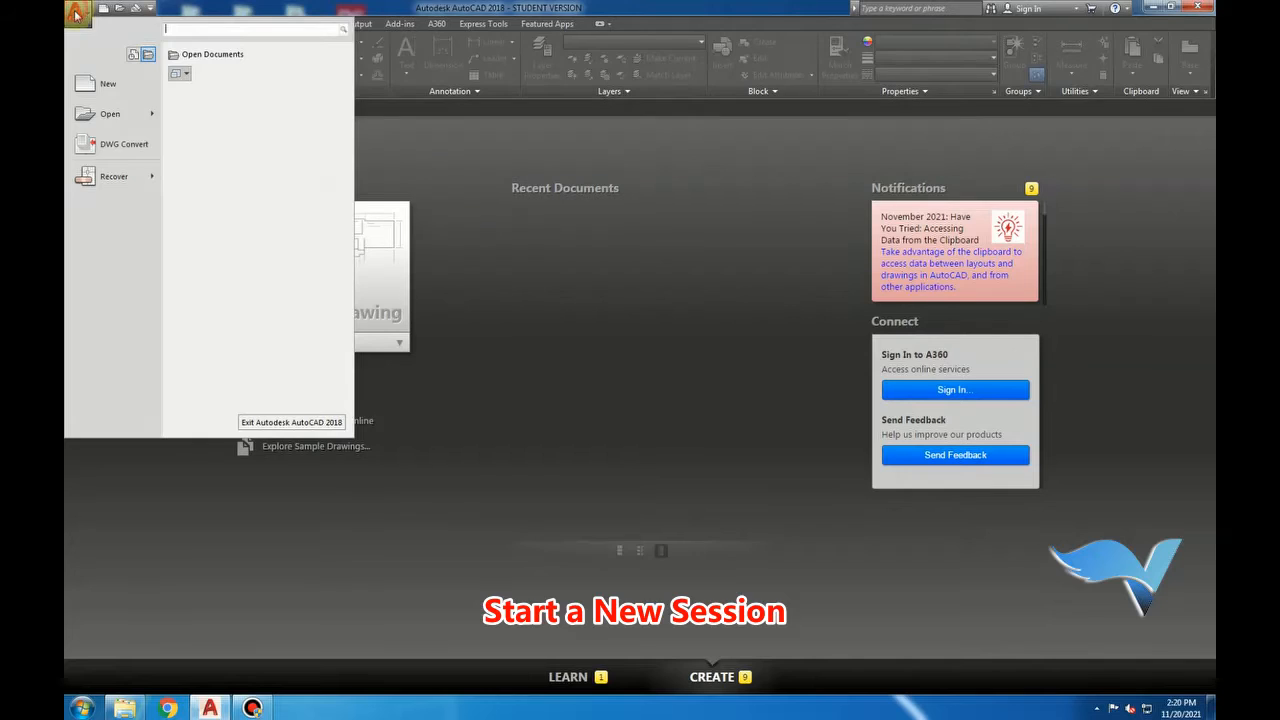
Step: Create a new drawing from the acad template
click(91, 84)
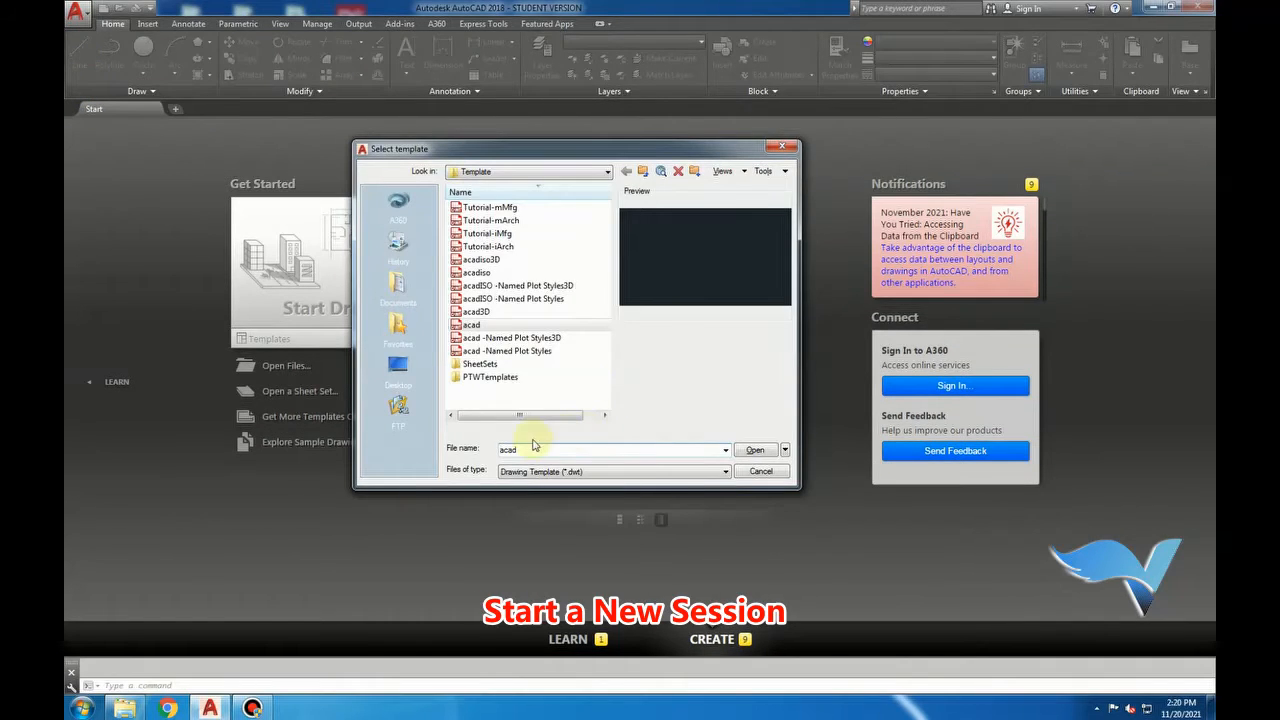
click(488, 327)
click(738, 455)
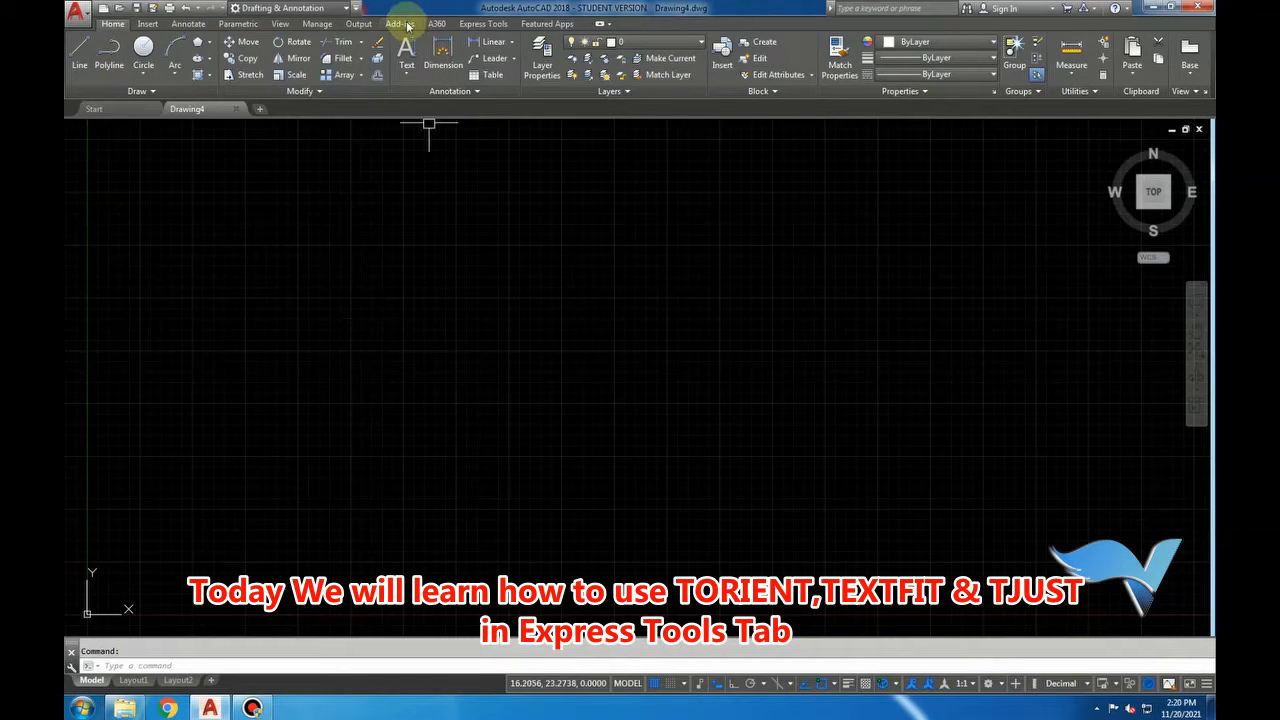
click(480, 23)
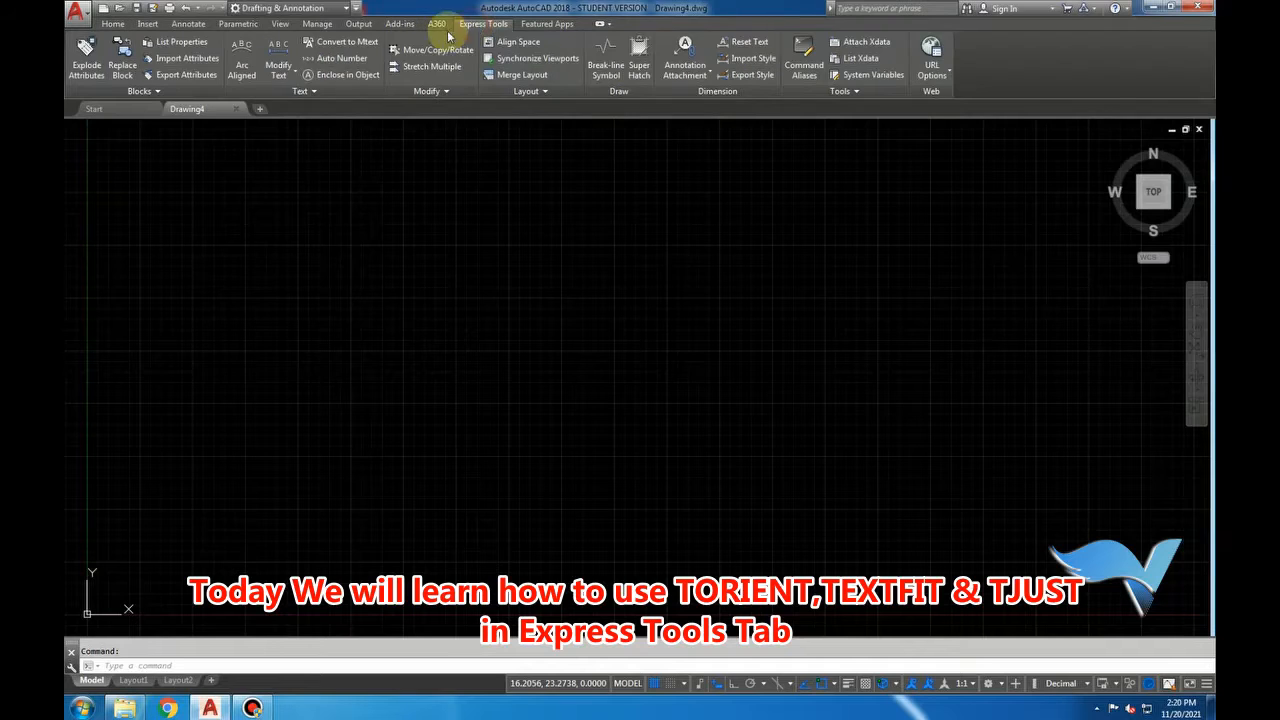
click(277, 70)
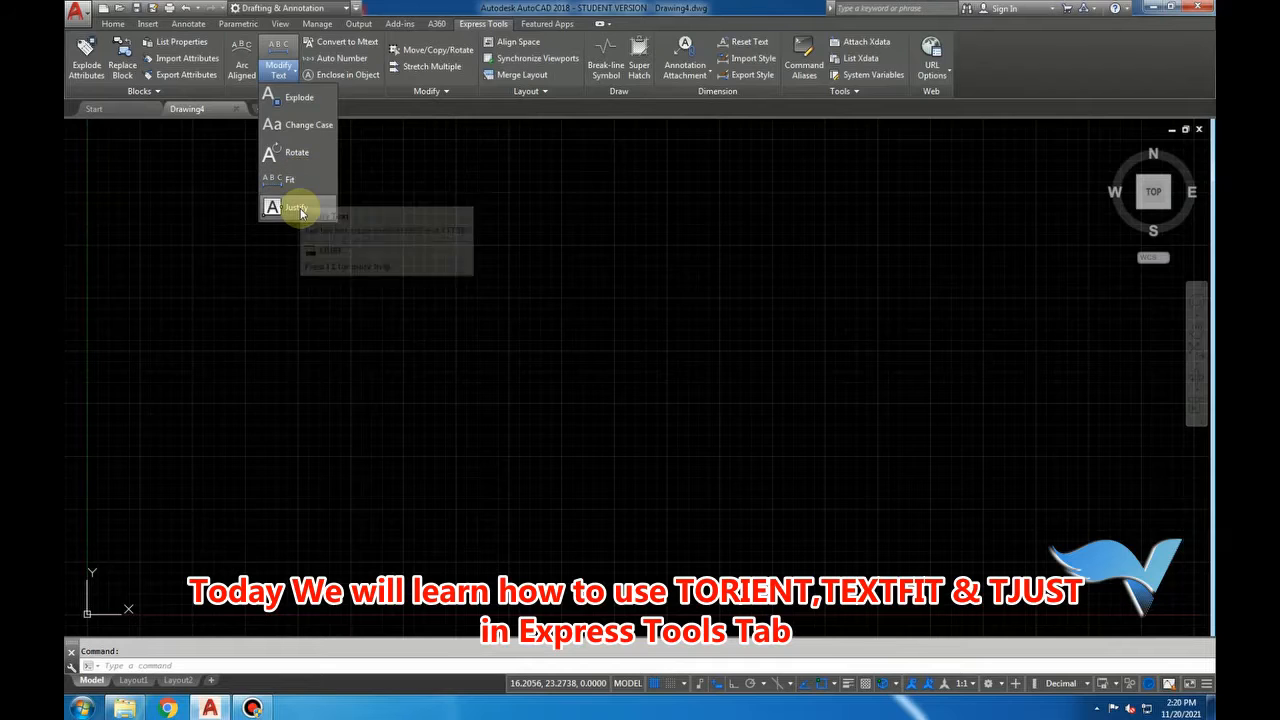
click(415, 185)
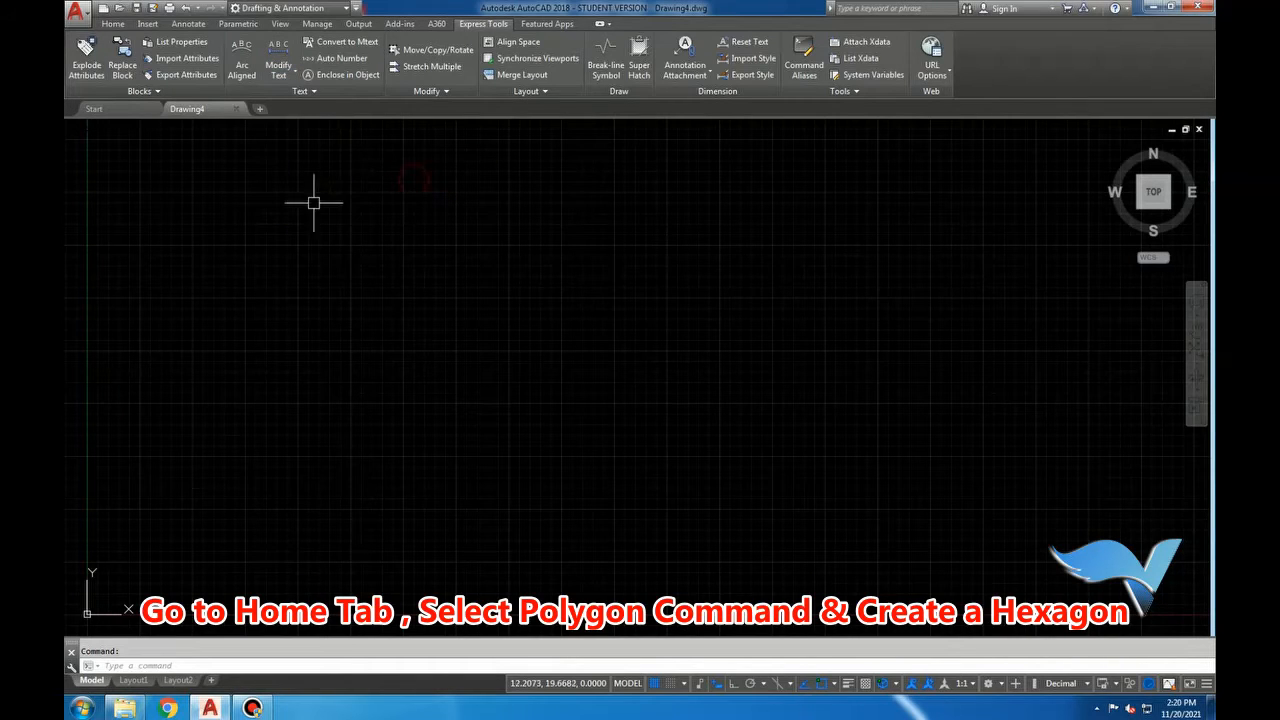
Step: Draw a 6-sided polygon with the Edge option, entering 20 for the first endpoint and using Ortho for a horizontal bottom edge
click(112, 24)
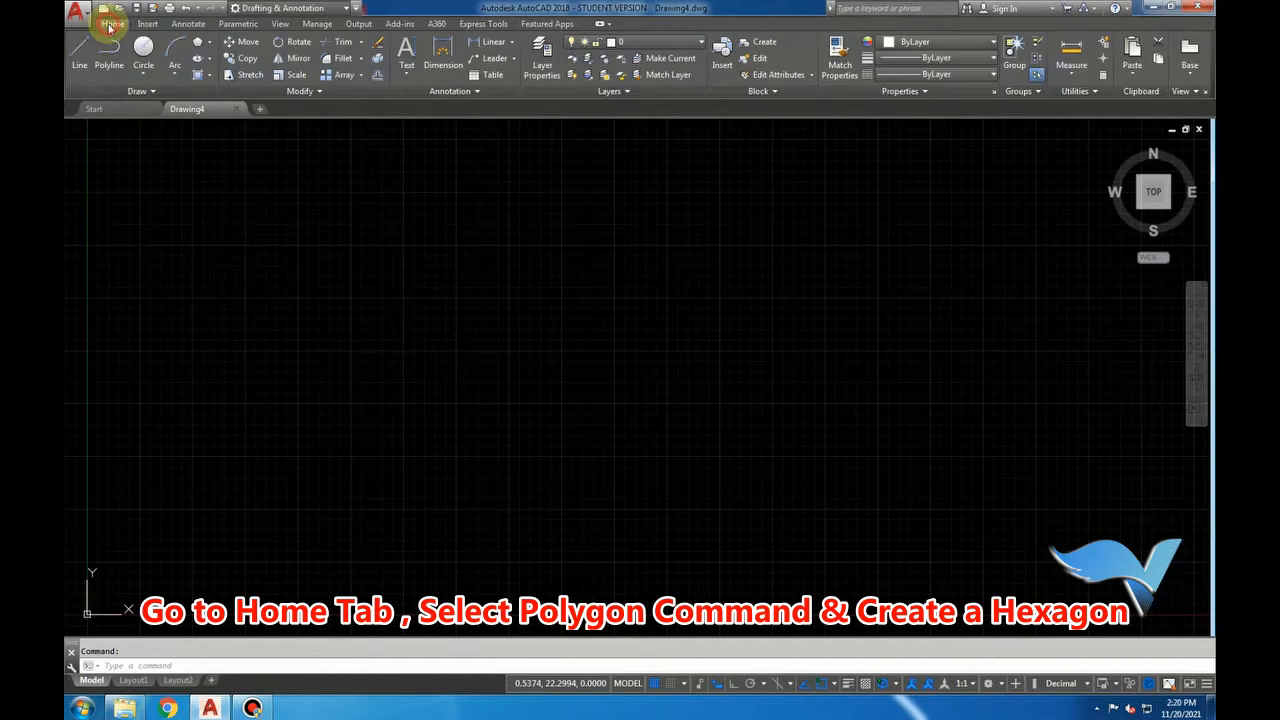
click(211, 44)
click(218, 94)
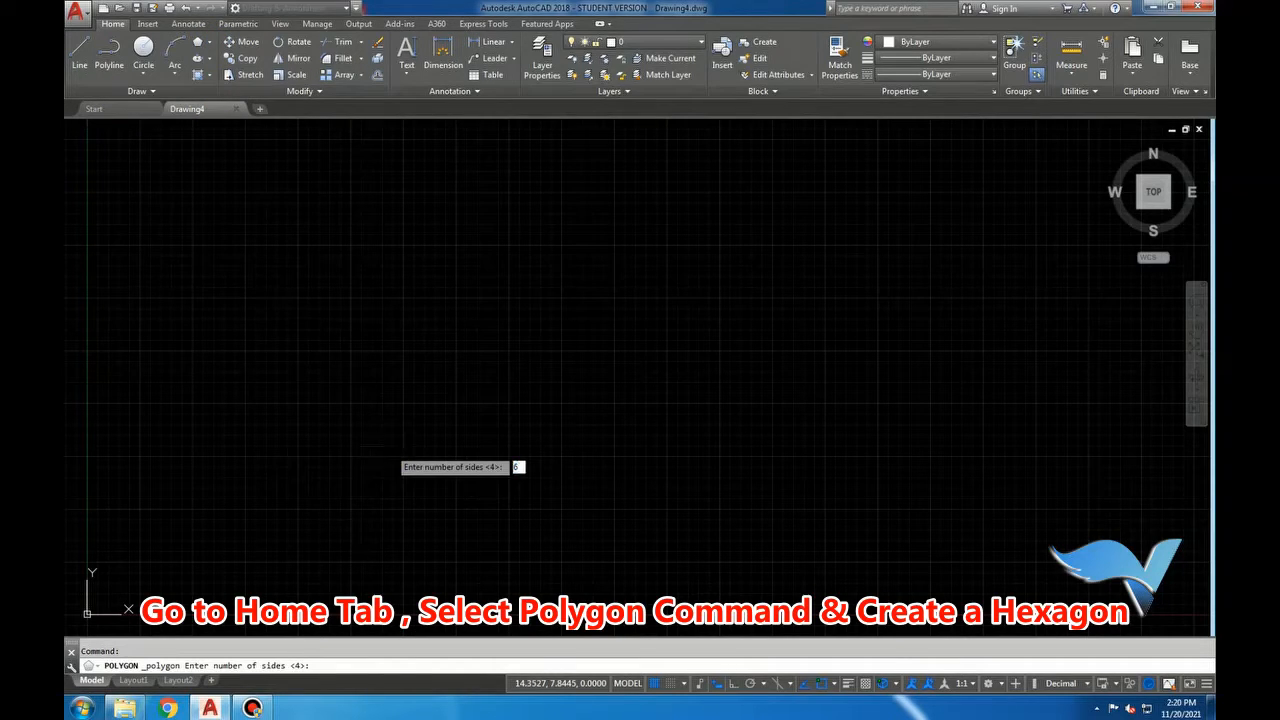
key(Return)
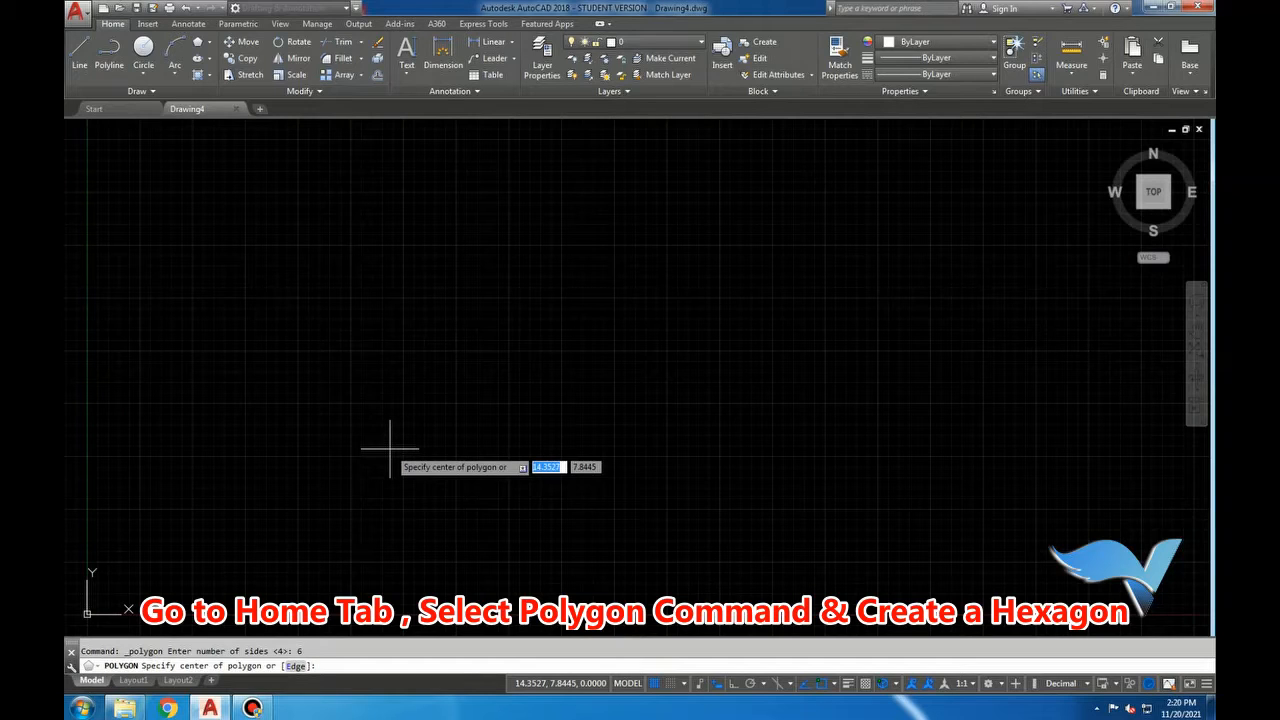
click(293, 665)
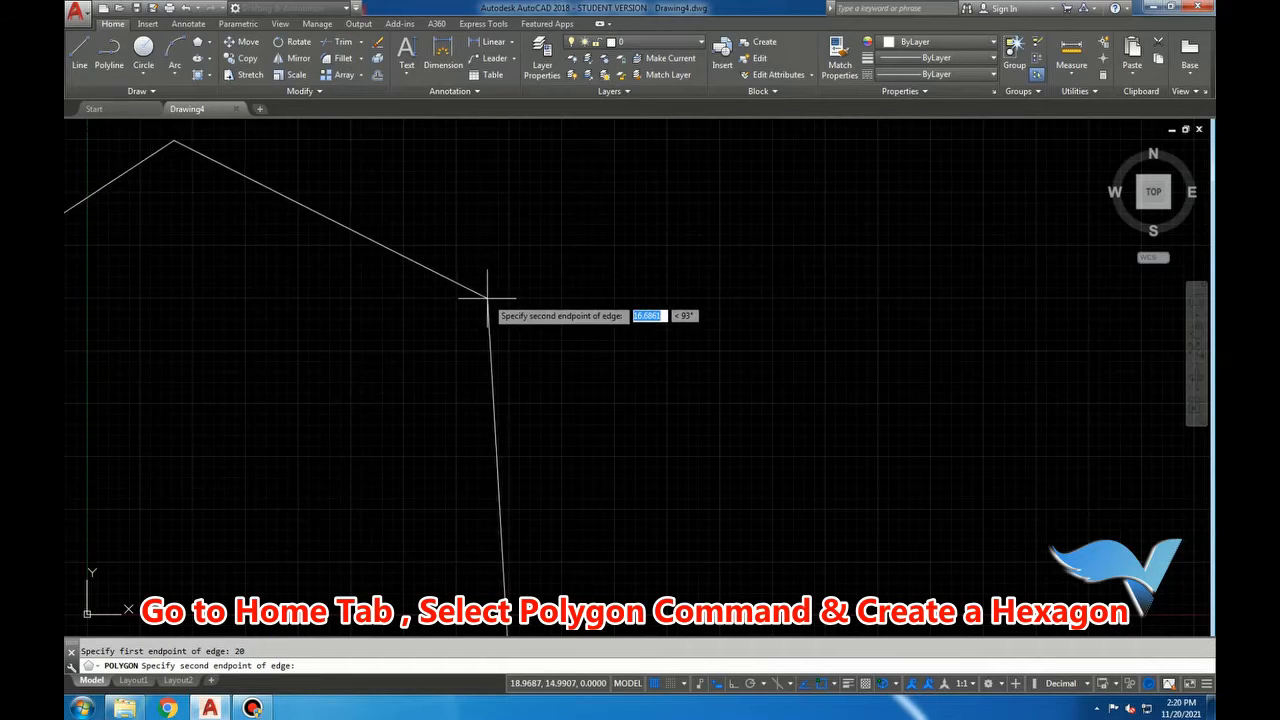
scroll(605, 425, down, 4)
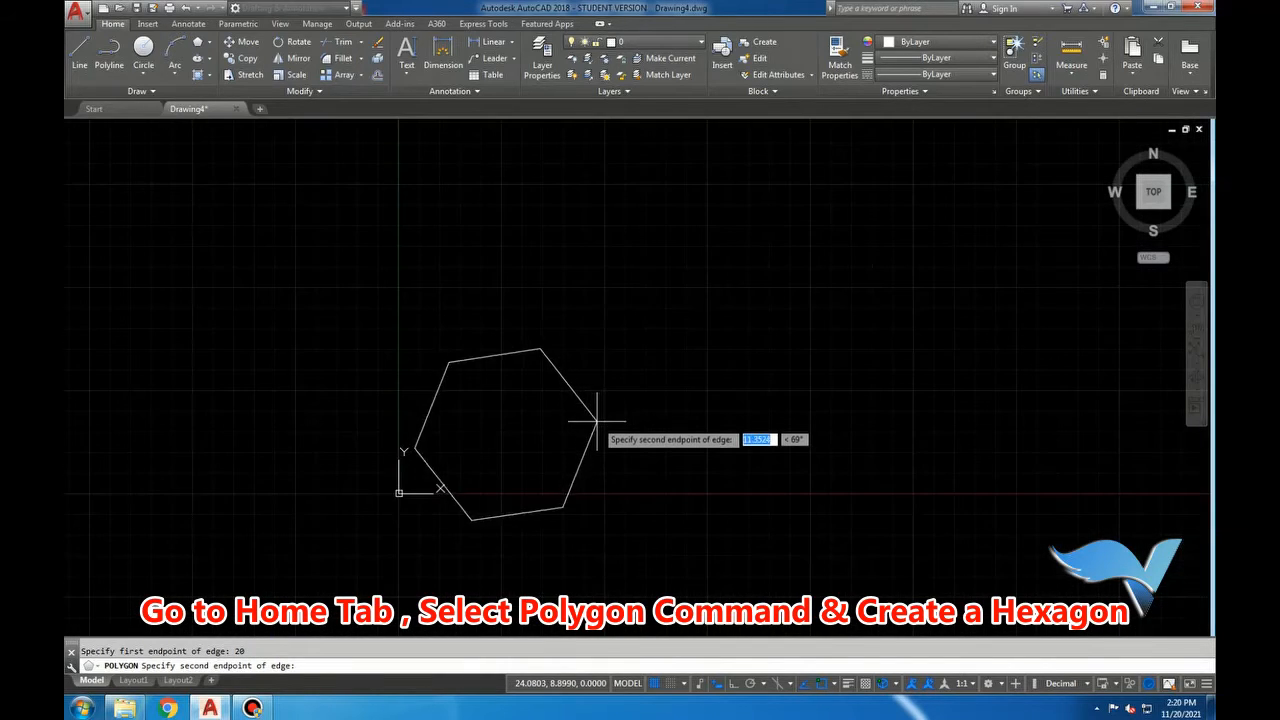
key(F8)
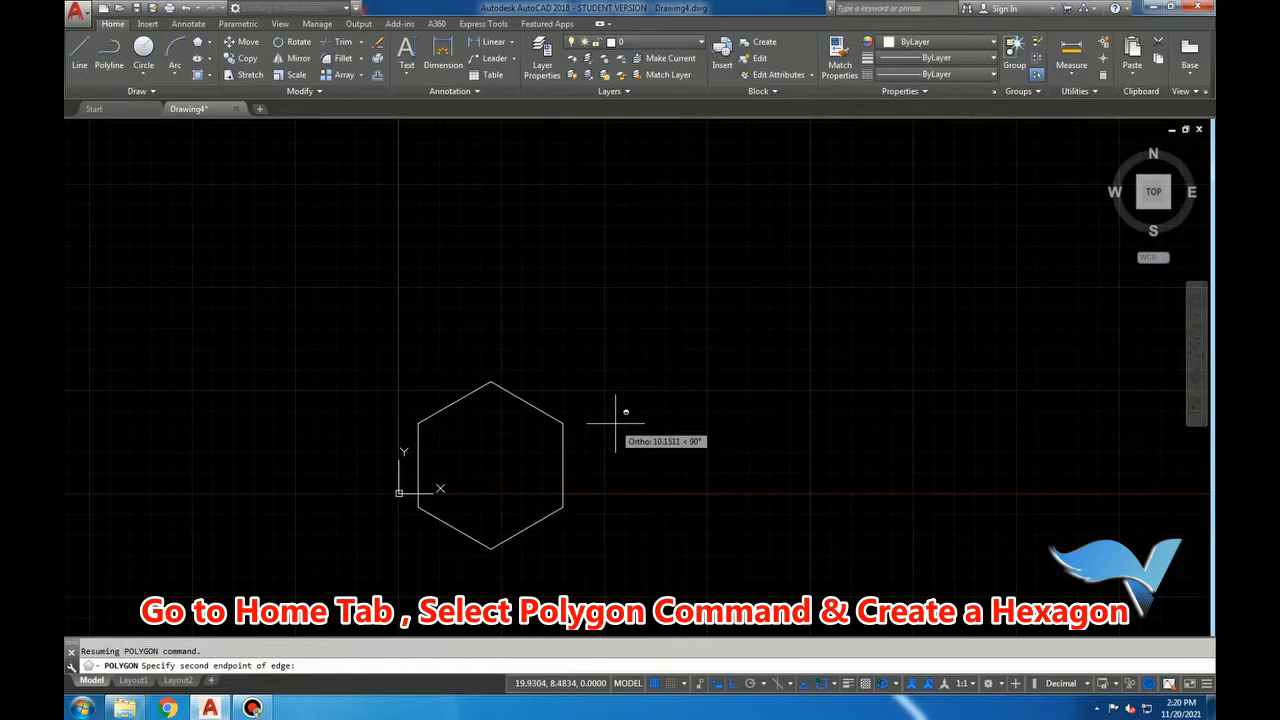
click(667, 440)
Step: Move the hexagon upward and slightly to the left, away from the origin axes
click(715, 567)
click(586, 476)
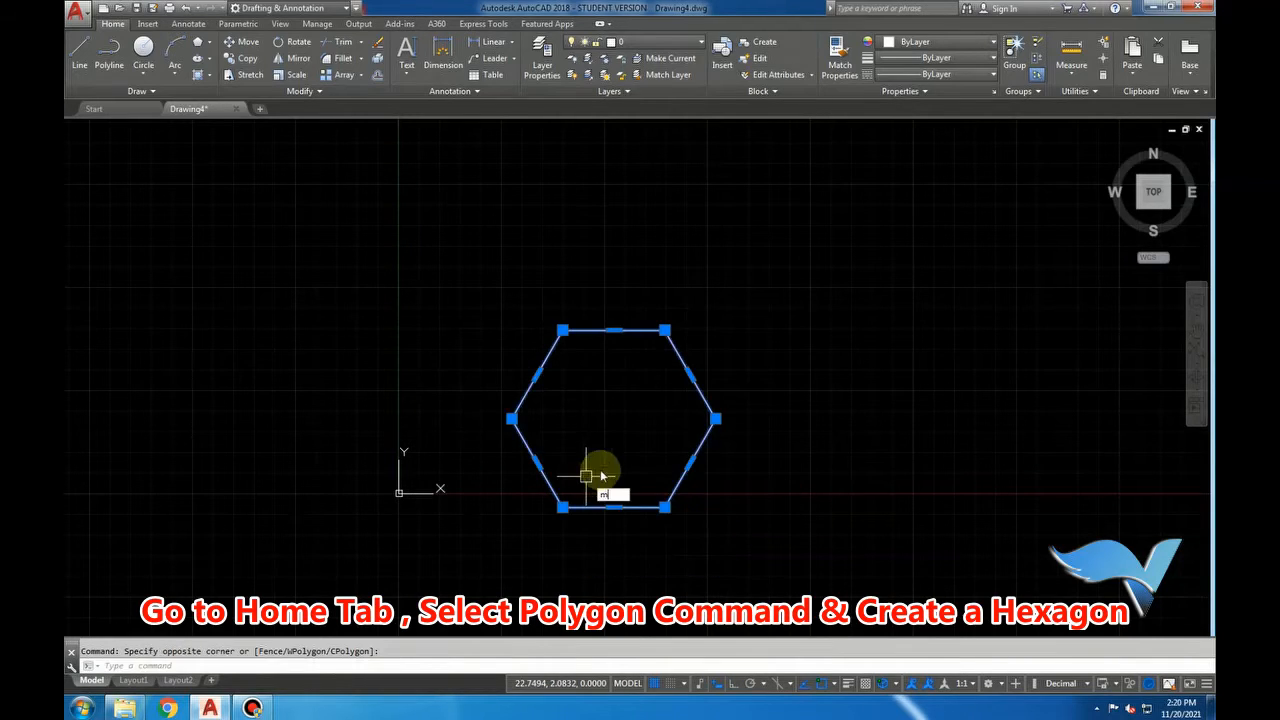
key(Return)
click(602, 446)
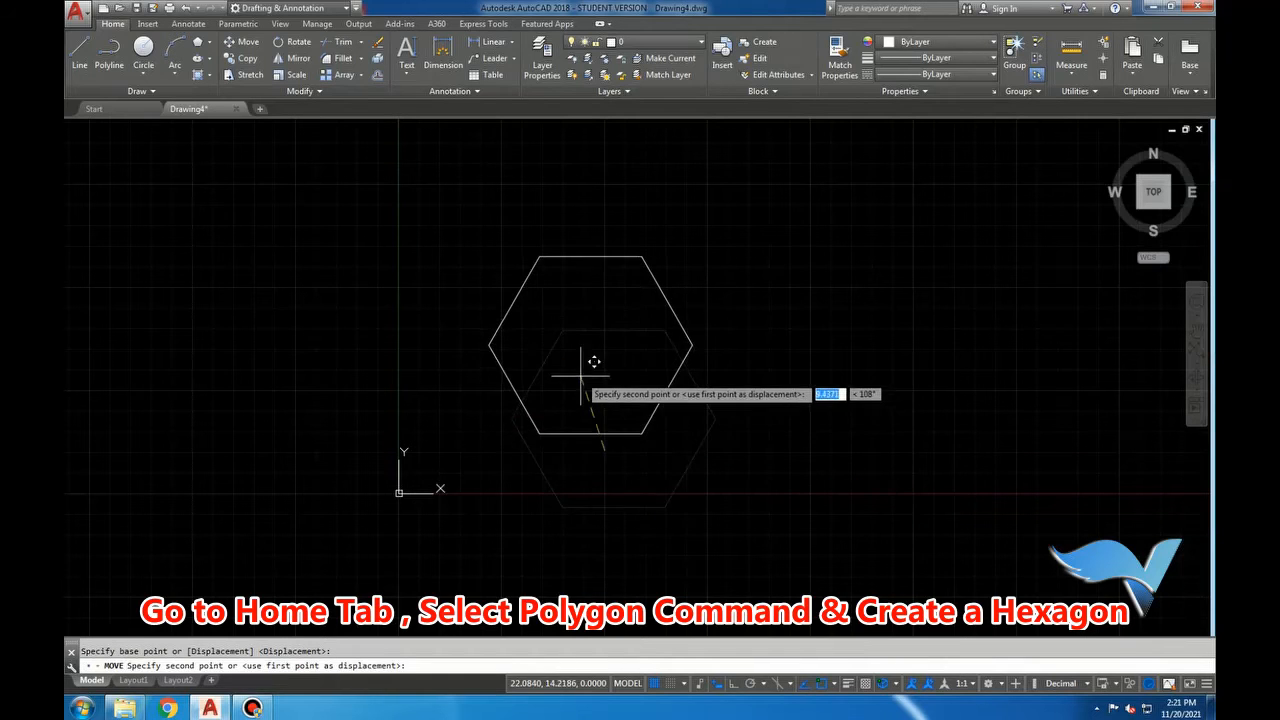
click(580, 374)
scroll(575, 563, down, 2)
scroll(610, 406, up, 2)
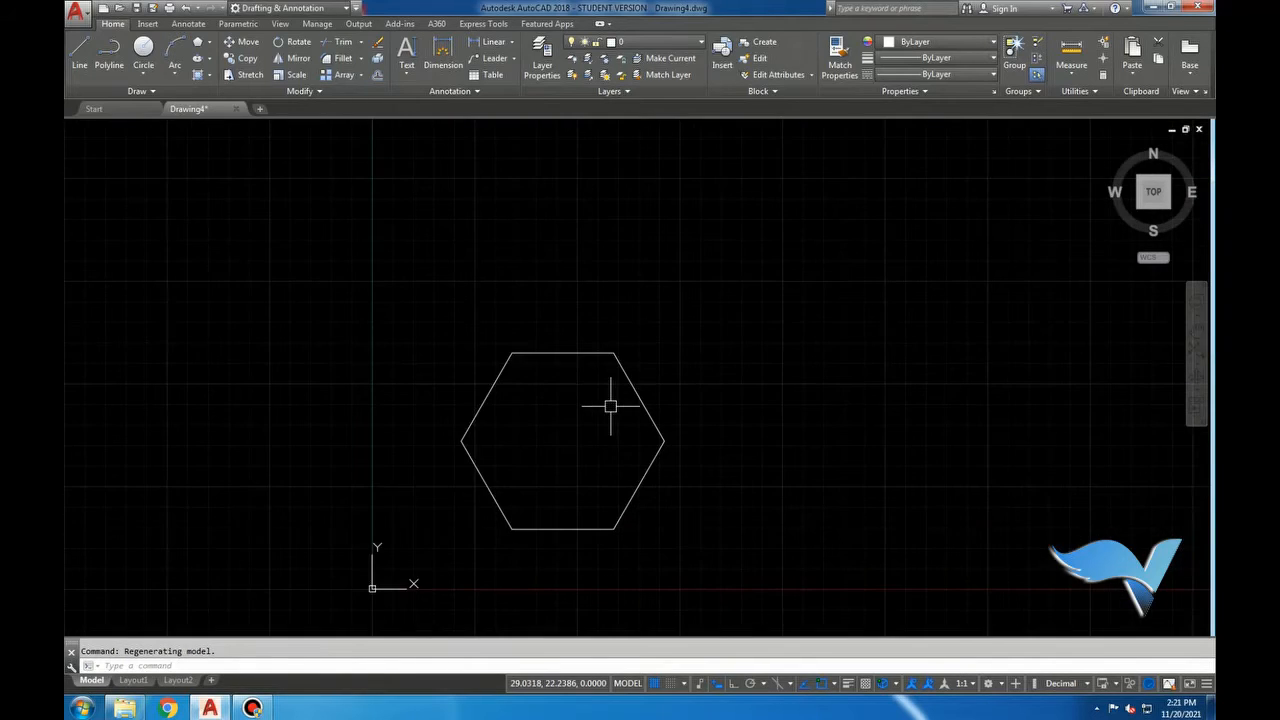
Step: Add single-line text "Vikas Institute Of Design" beside the hexagon's upper-right corner with height 1 and rotation 0
scroll(560, 485, up, 2)
click(407, 72)
click(418, 124)
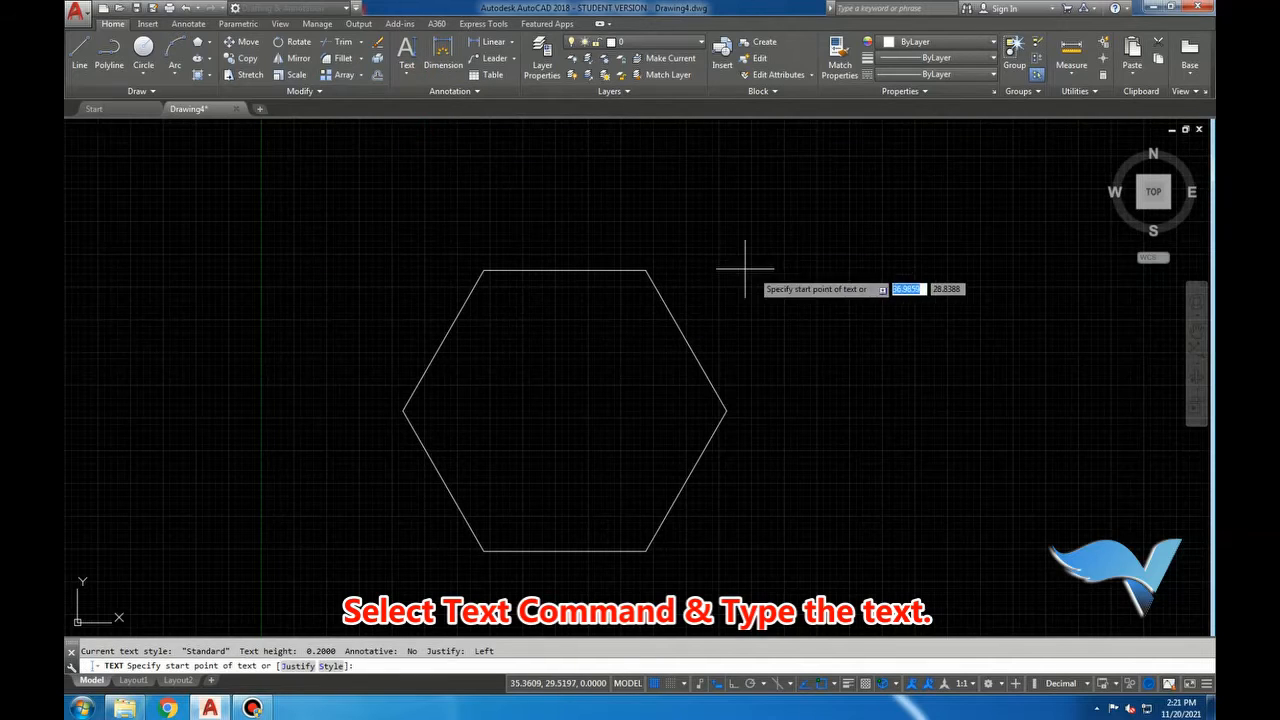
click(781, 285)
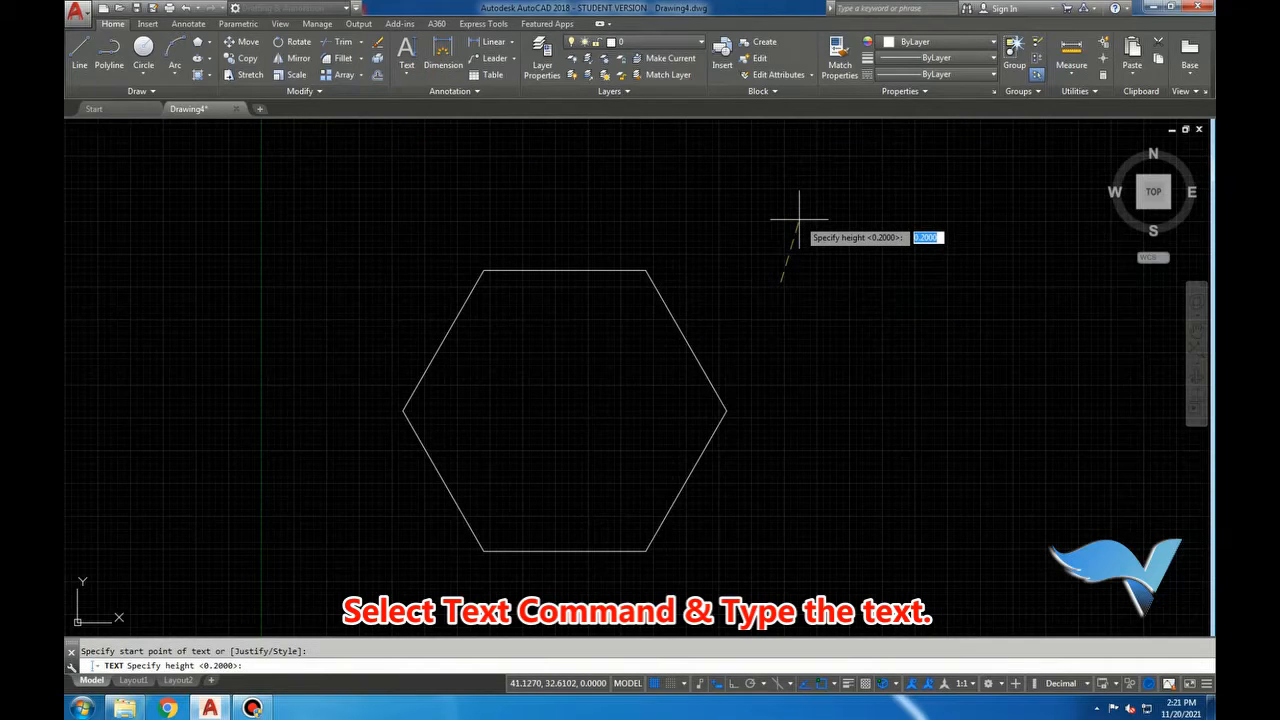
text(1)
key(Return)
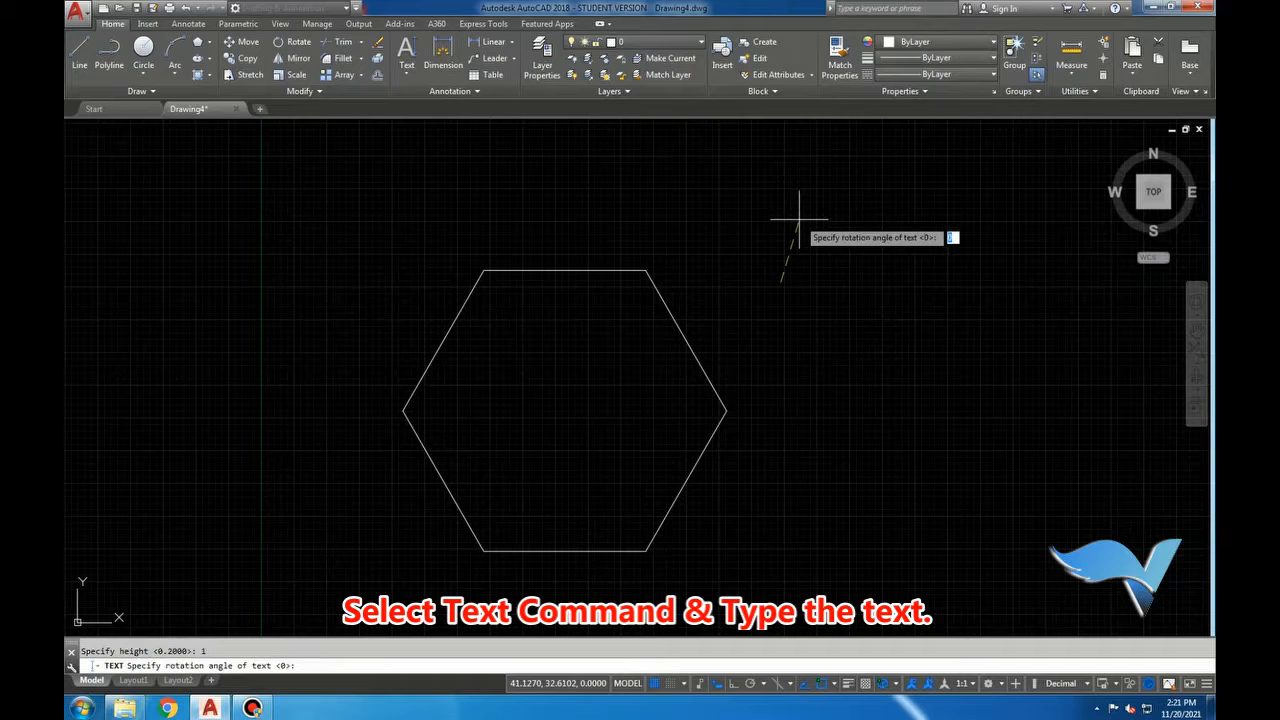
key(Return)
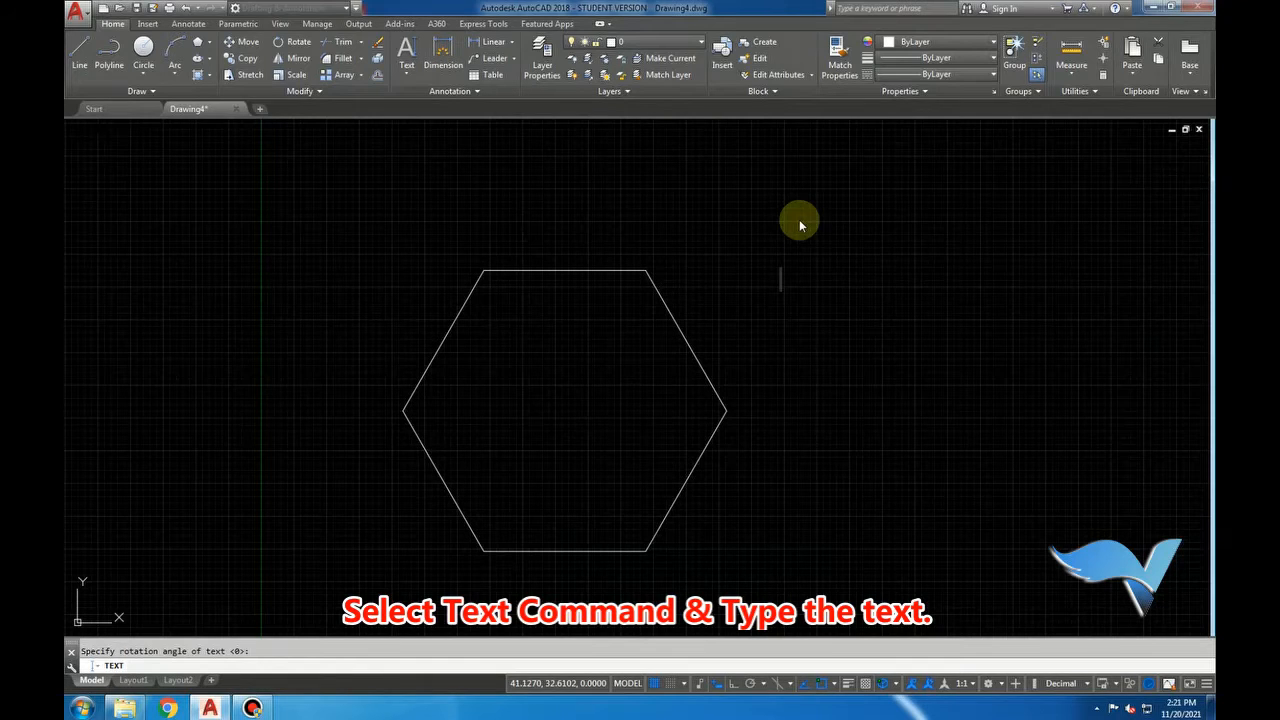
text(Vikas Institute Of Design)
click(901, 489)
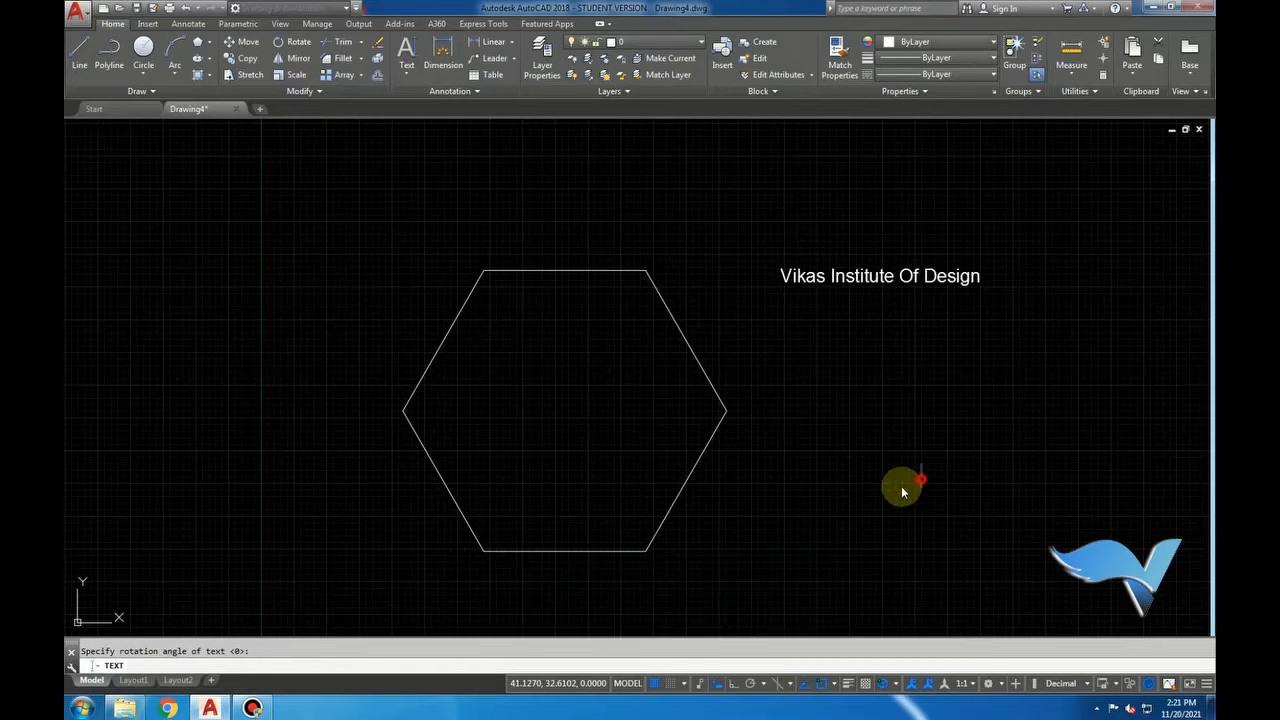
key(Escape)
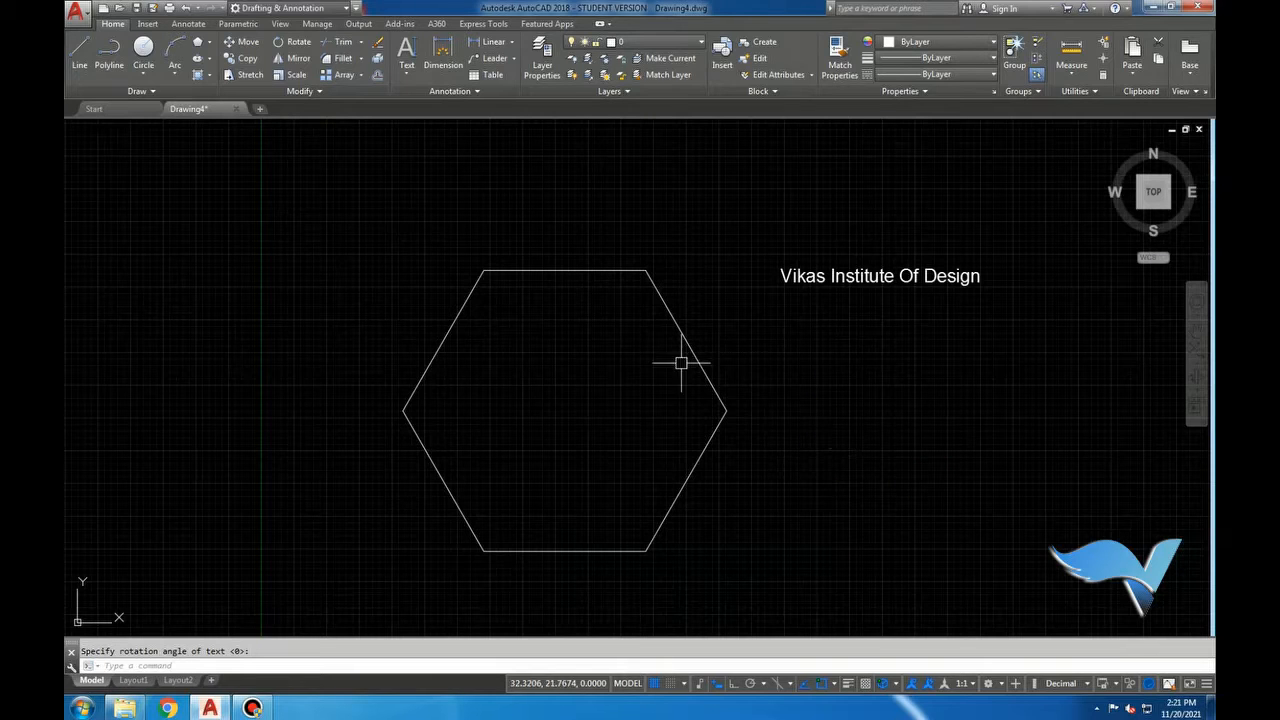
Step: Rotate the text with the Express text Rotate tool to match the hexagon's upper-right edge, using that edge's endpoints as reference
click(483, 23)
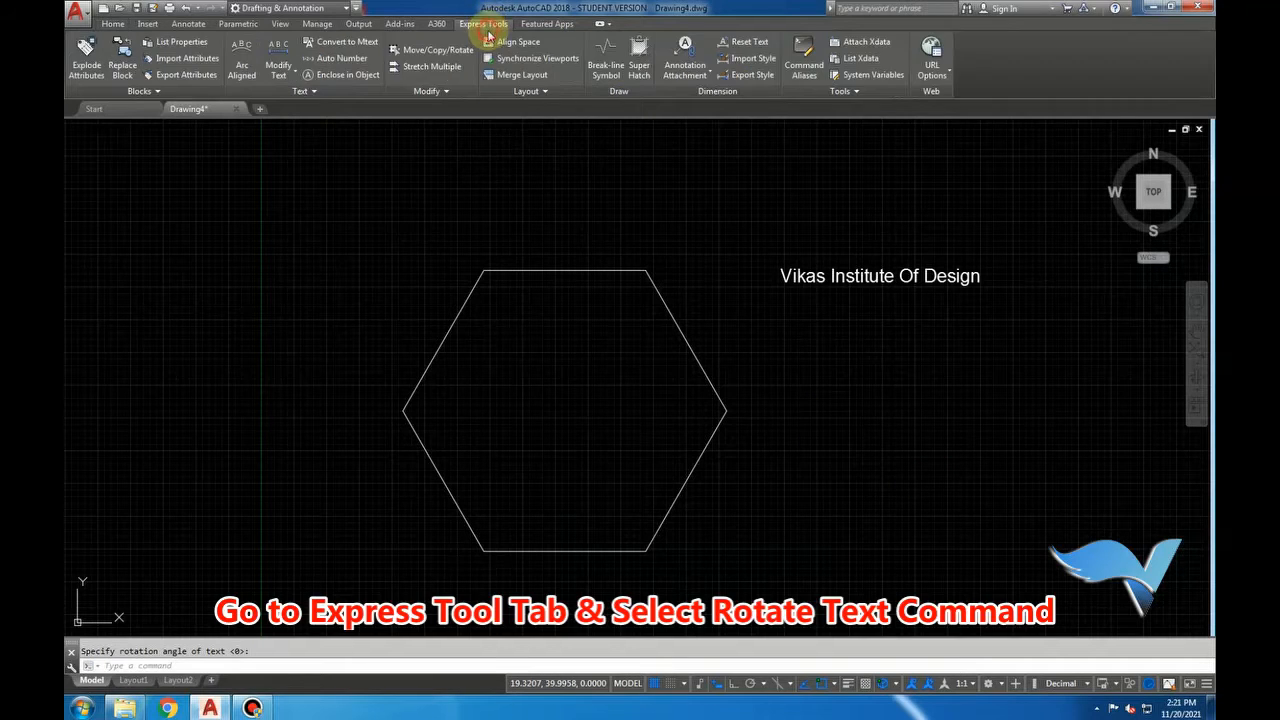
click(282, 77)
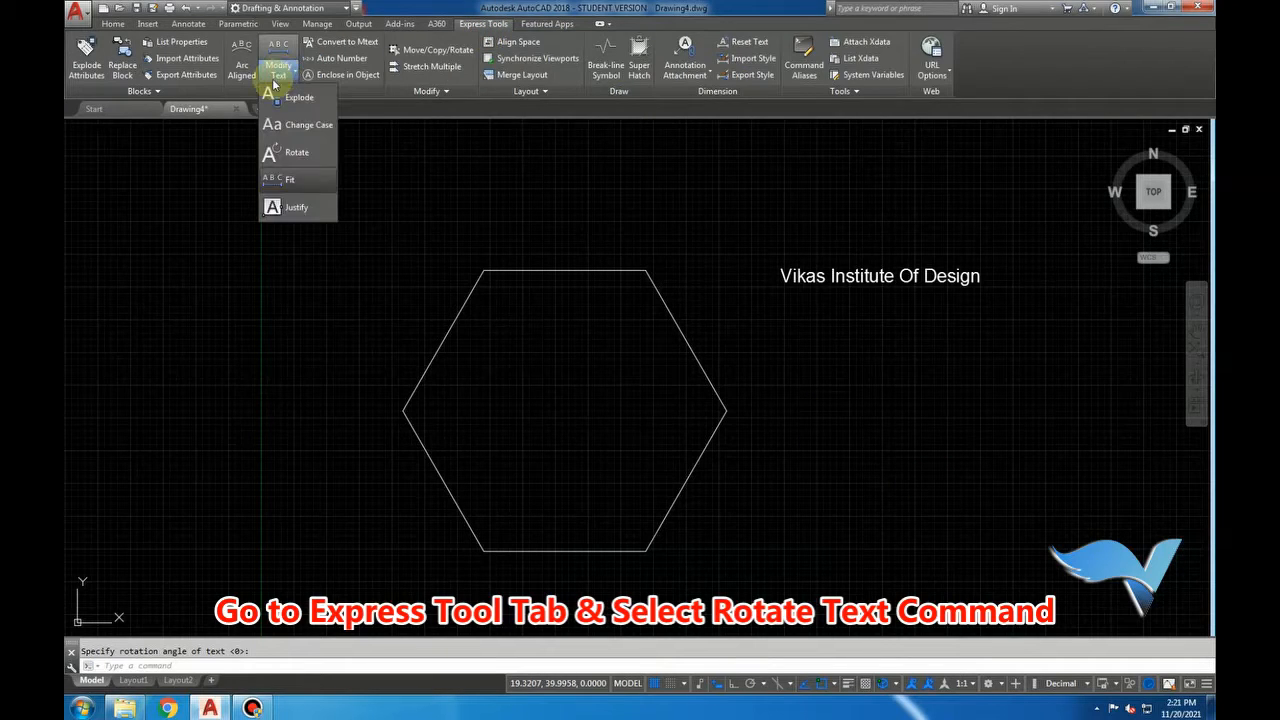
click(295, 155)
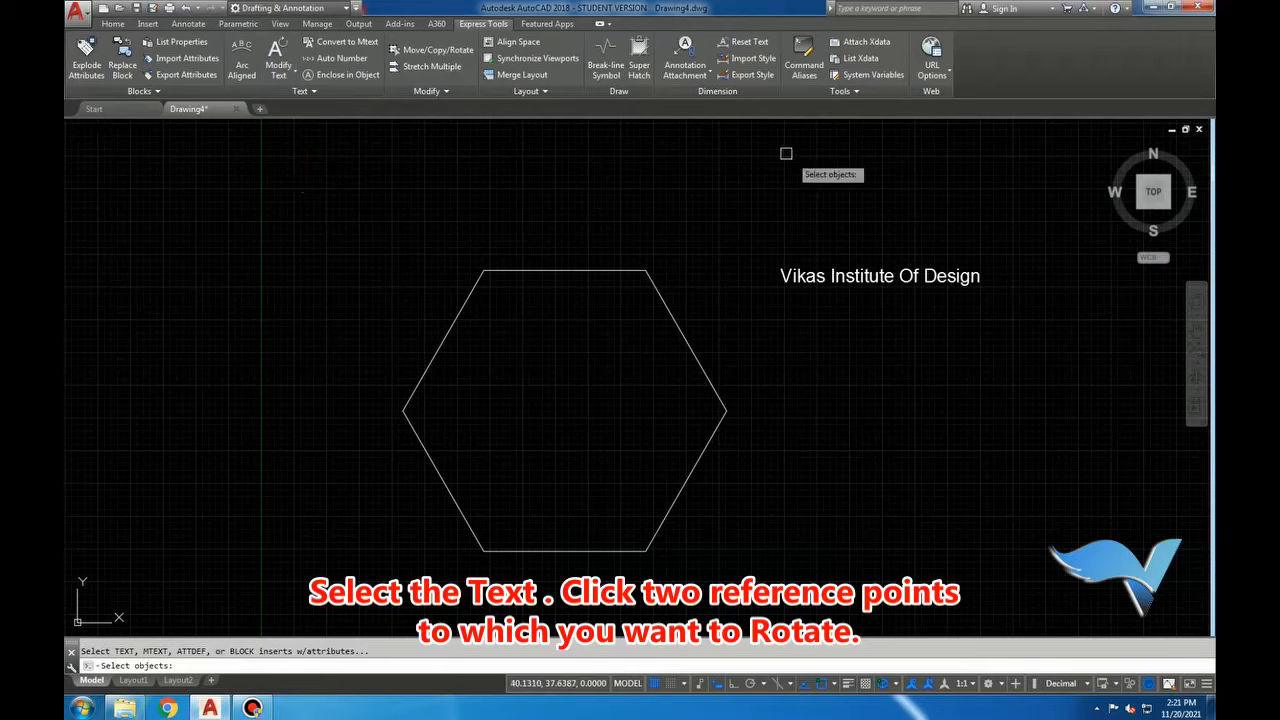
click(832, 277)
key(Return)
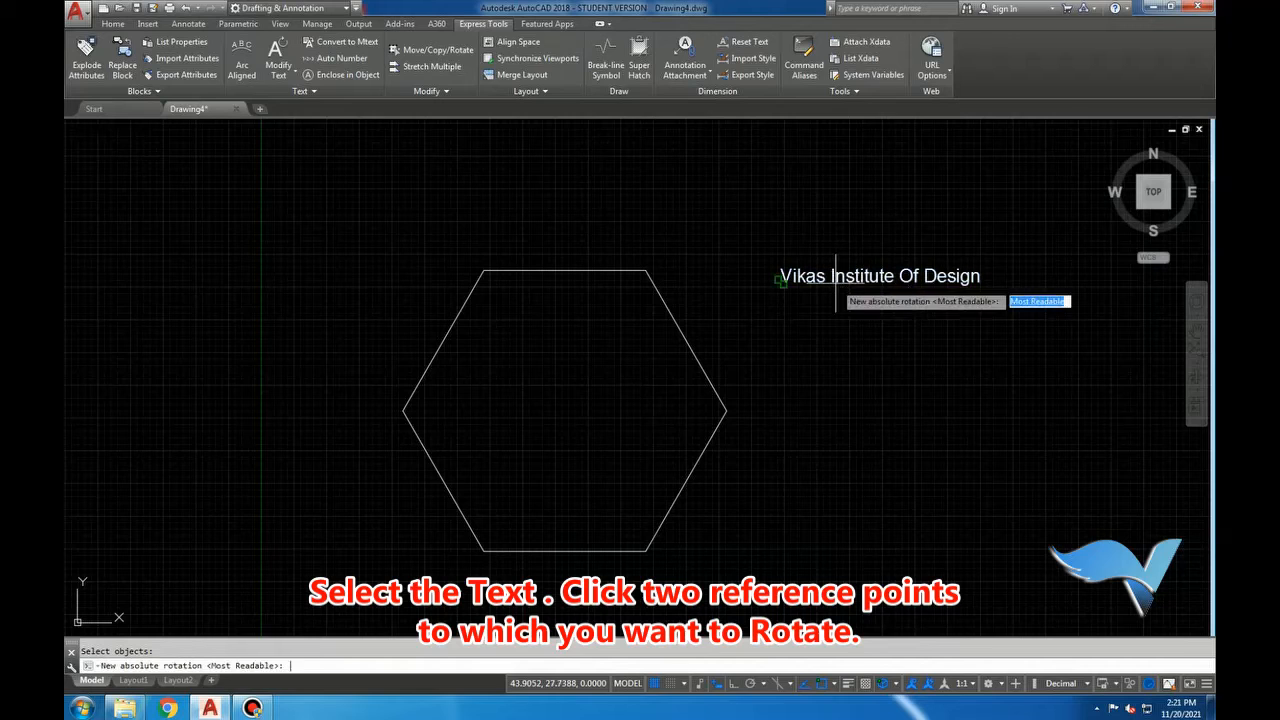
click(647, 270)
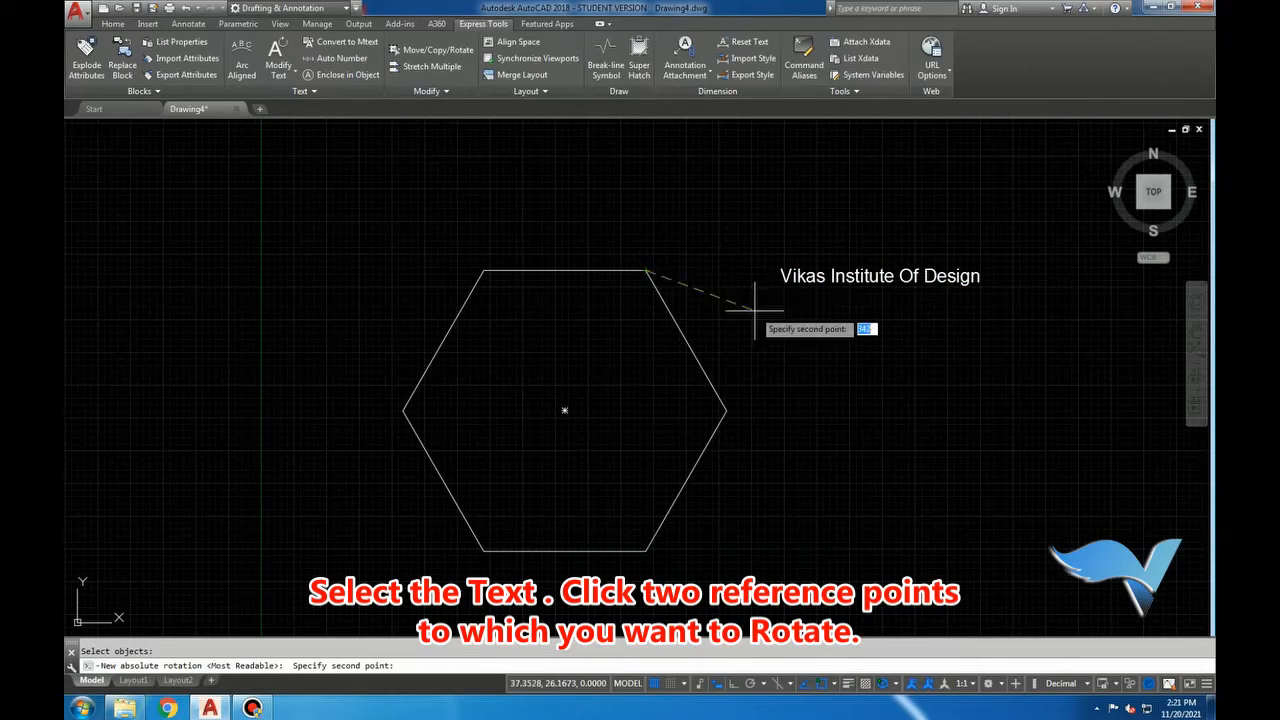
click(728, 409)
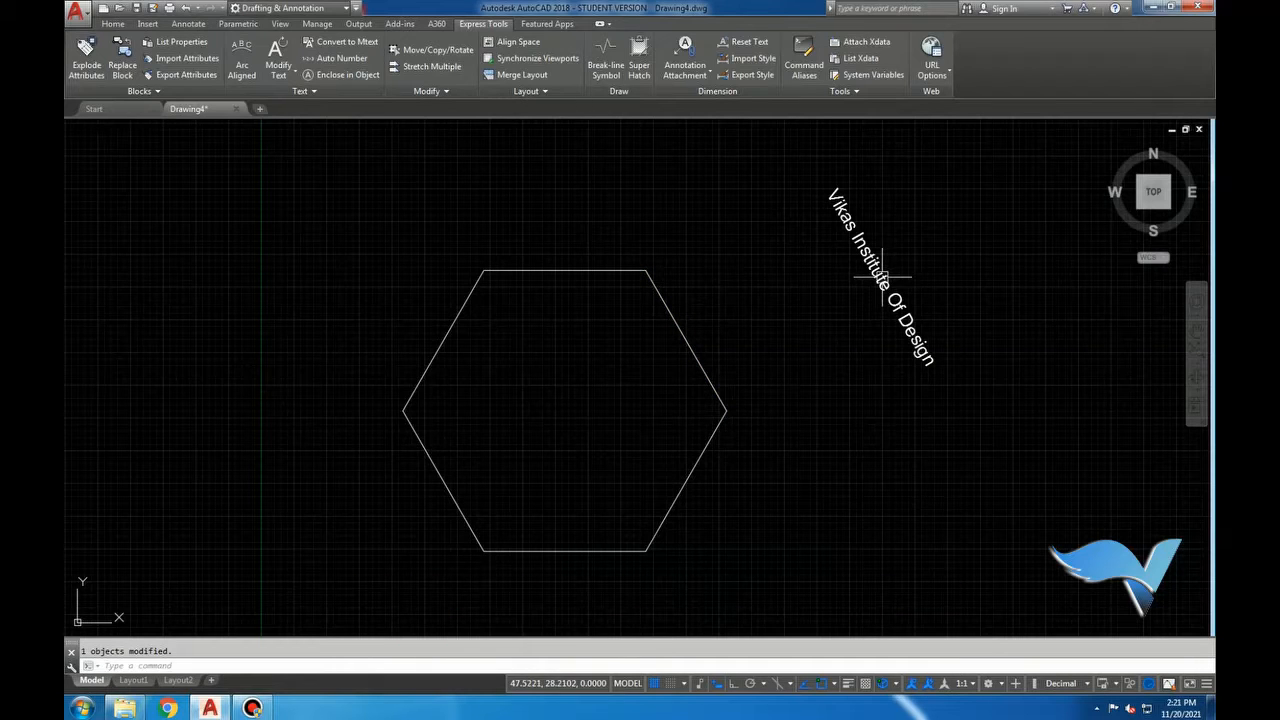
Step: Move the rotated text by its grip so it sits just outside the hexagon's upper-right edge
click(825, 193)
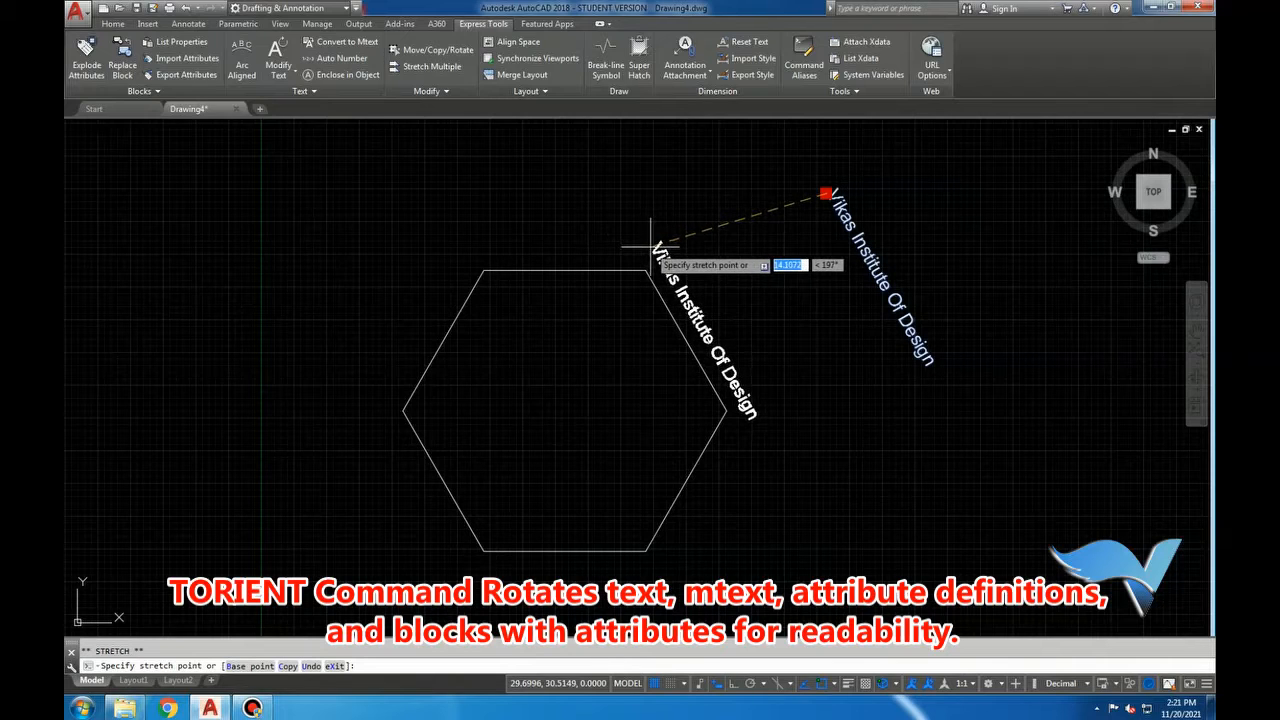
click(655, 243)
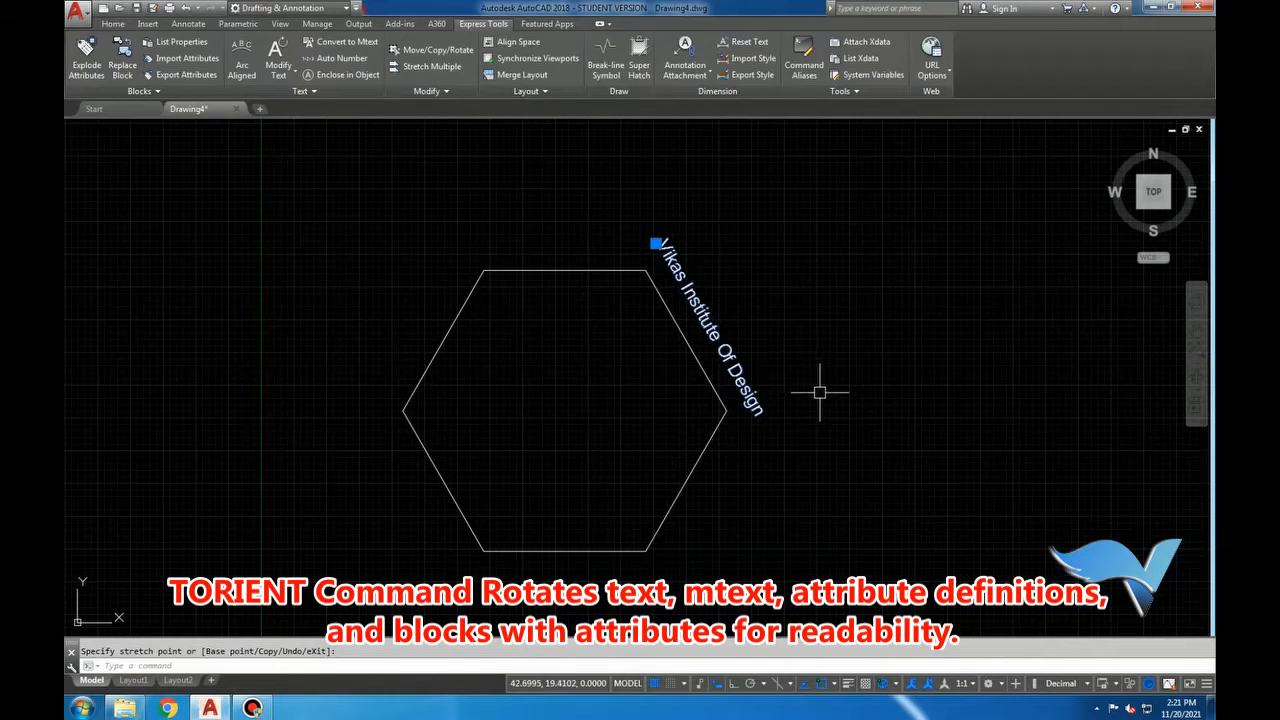
key(Escape)
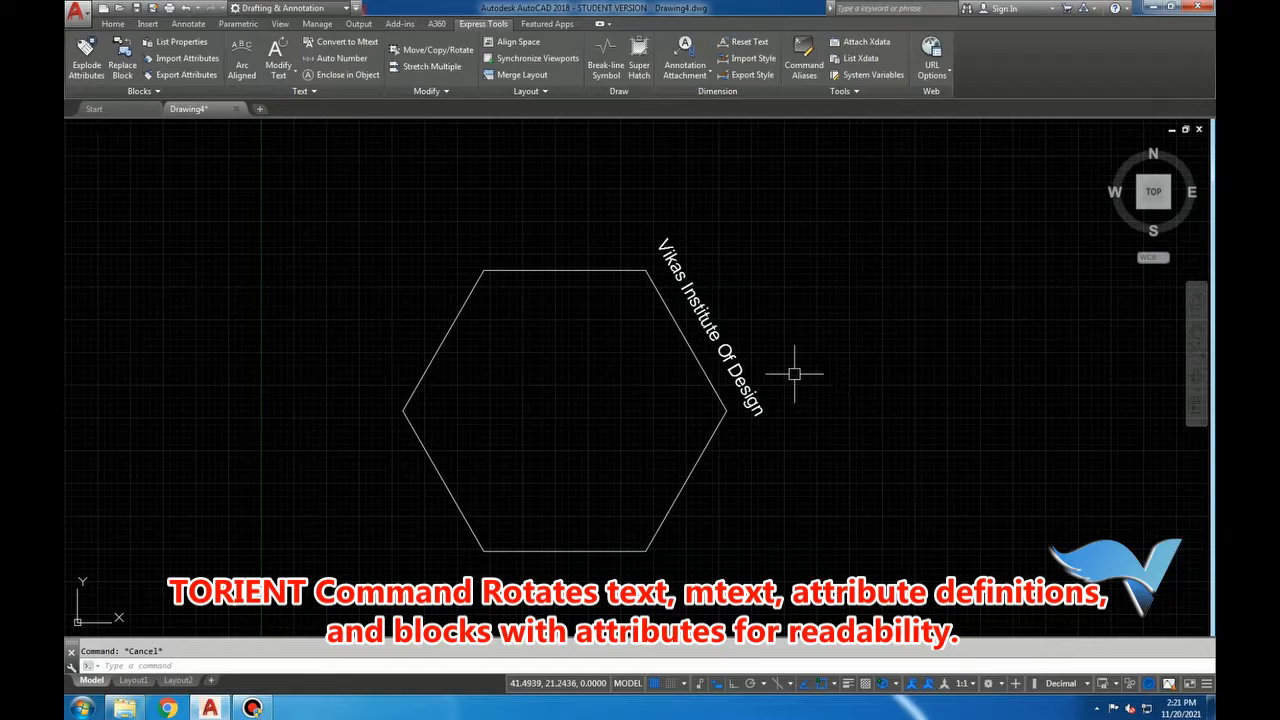
Step: Rotate the text to match the hexagon's lower-right edge using its endpoints, and move it just outside that edge
click(288, 67)
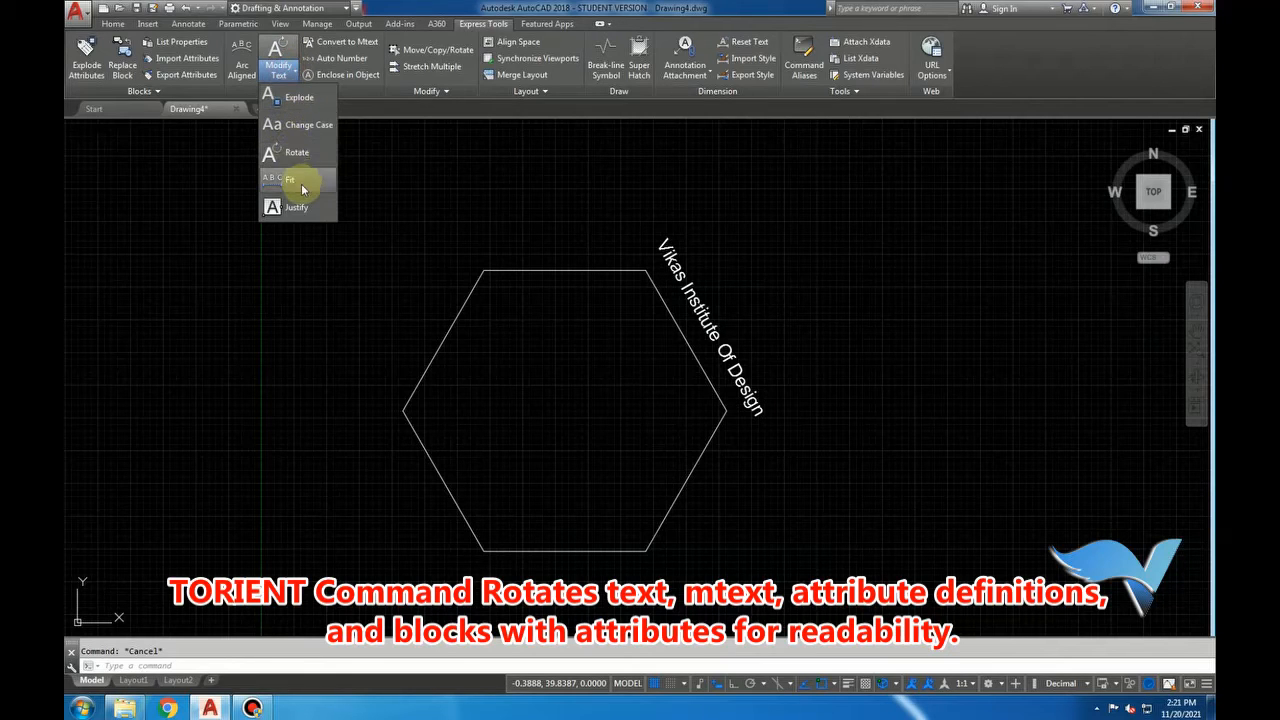
click(297, 156)
click(703, 306)
key(Return)
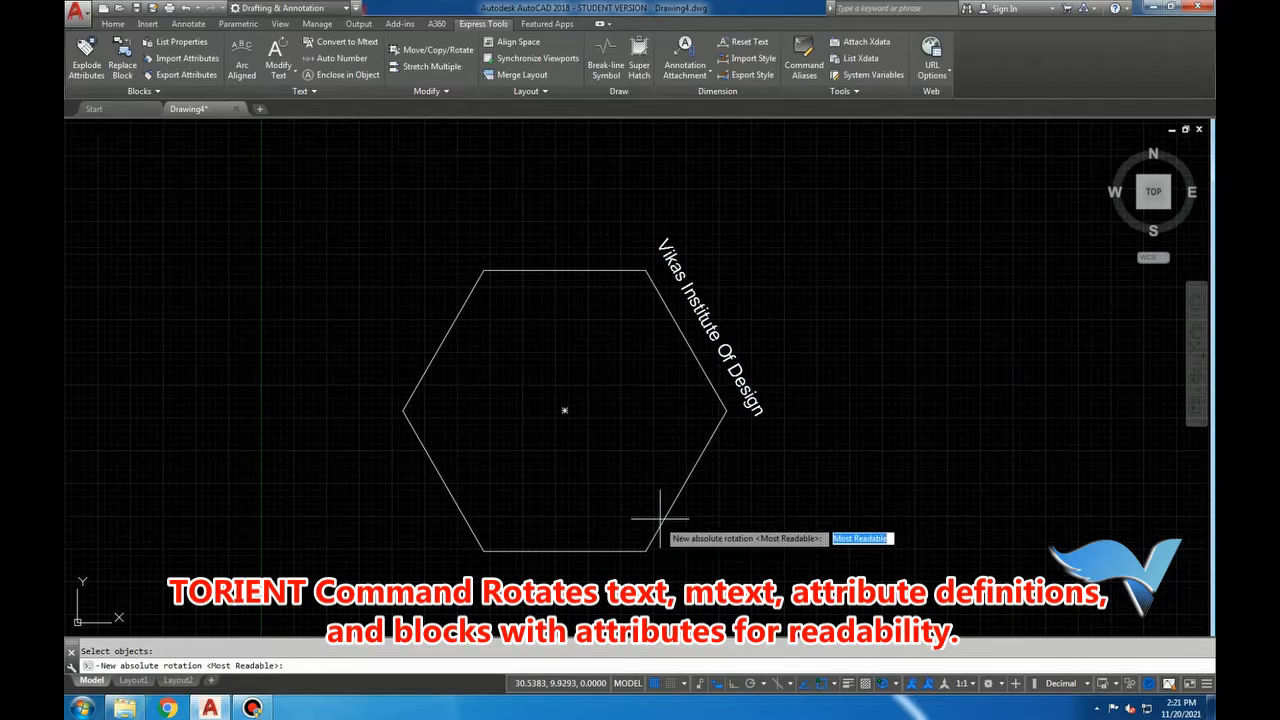
click(645, 550)
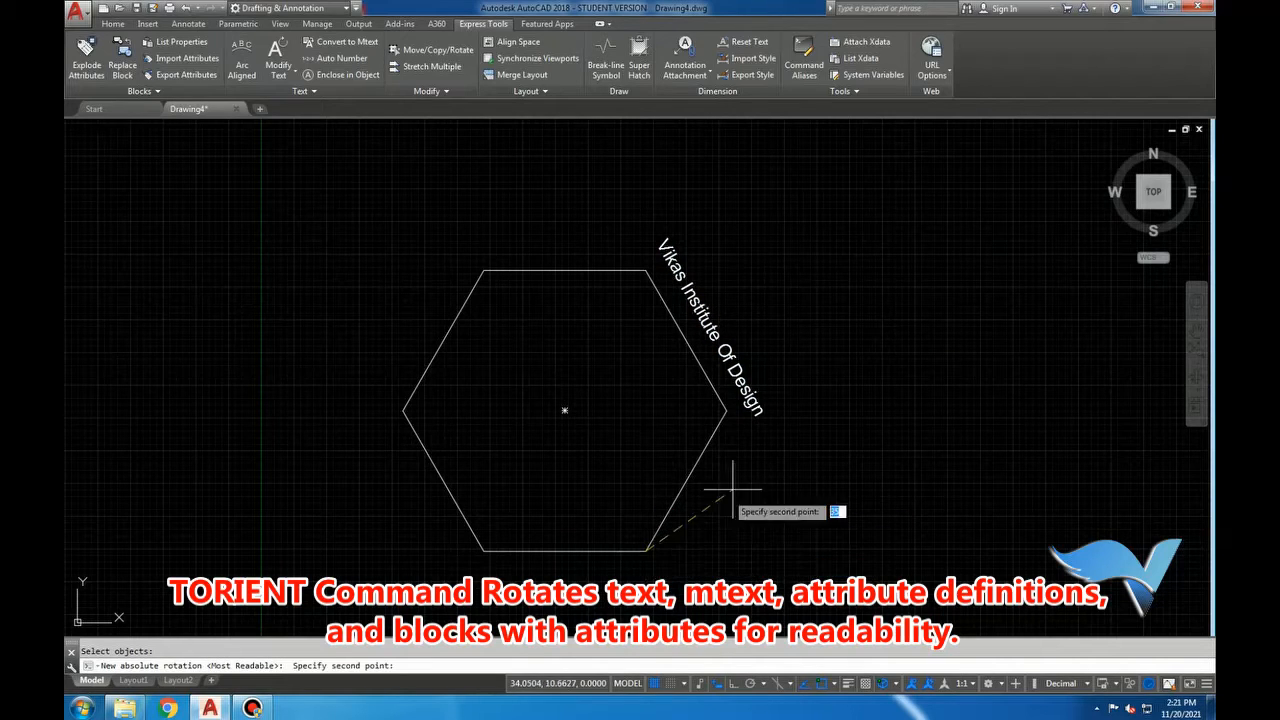
click(727, 411)
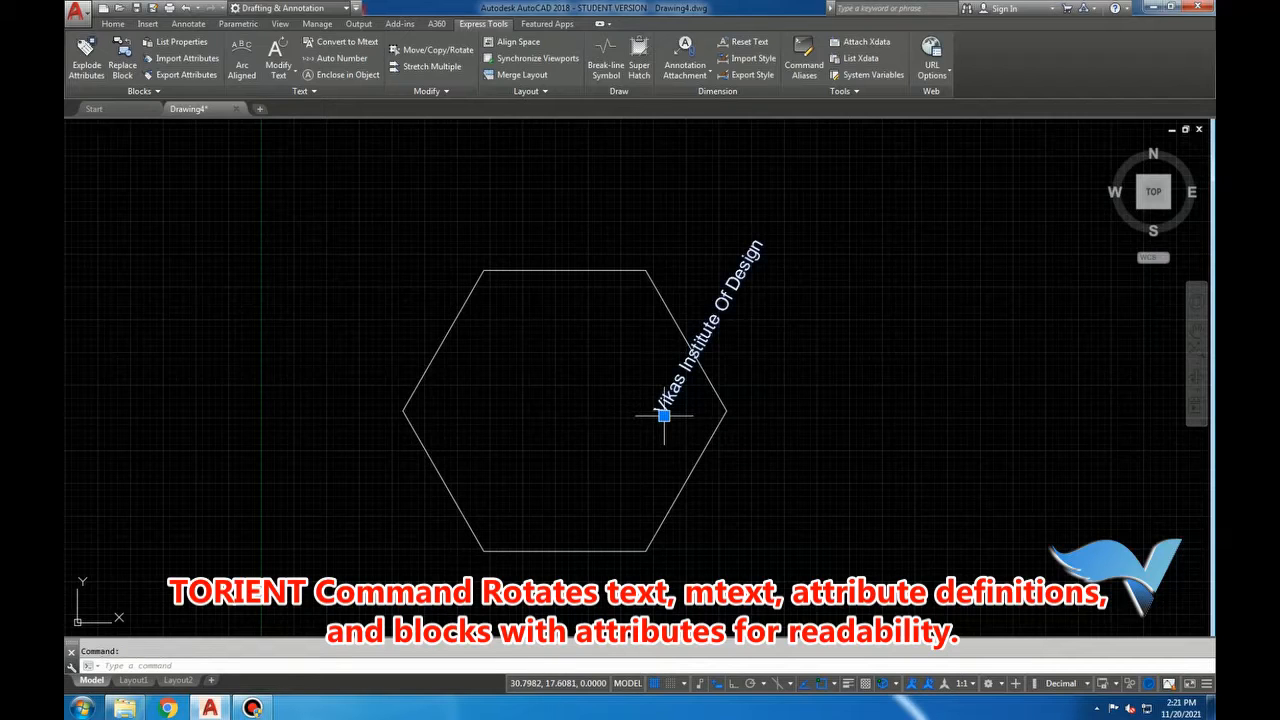
click(664, 415)
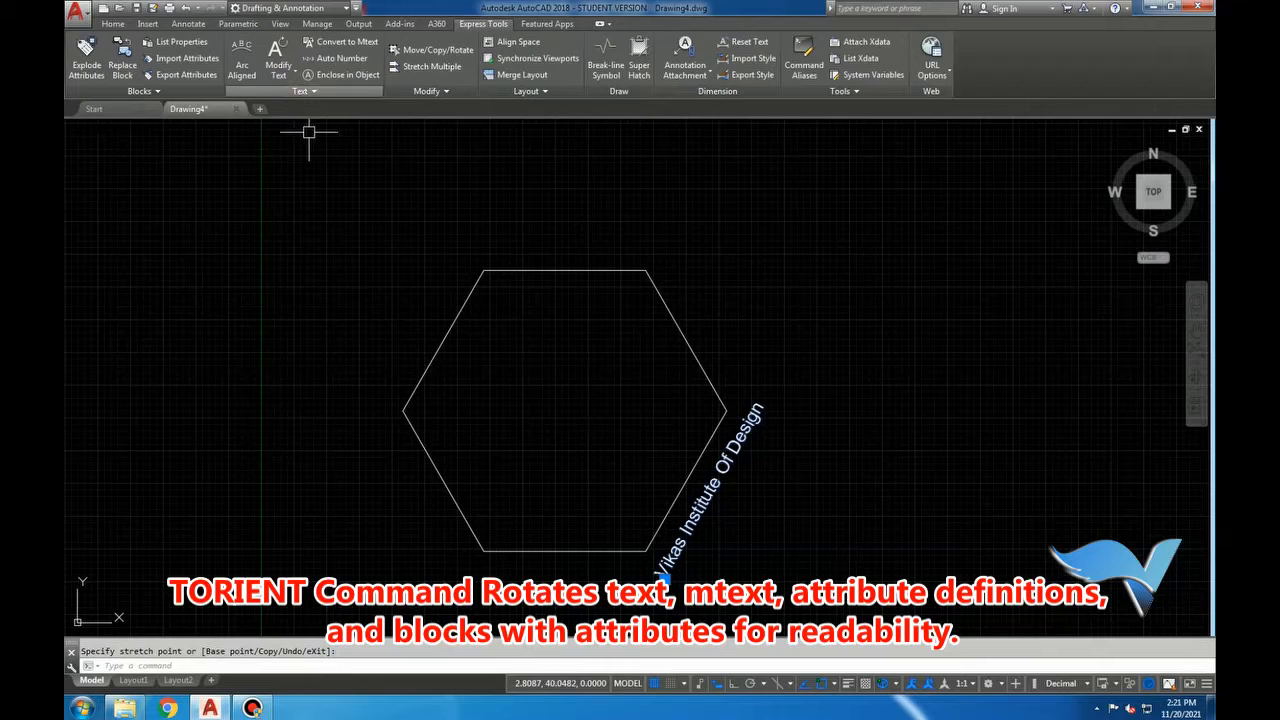
key(Escape)
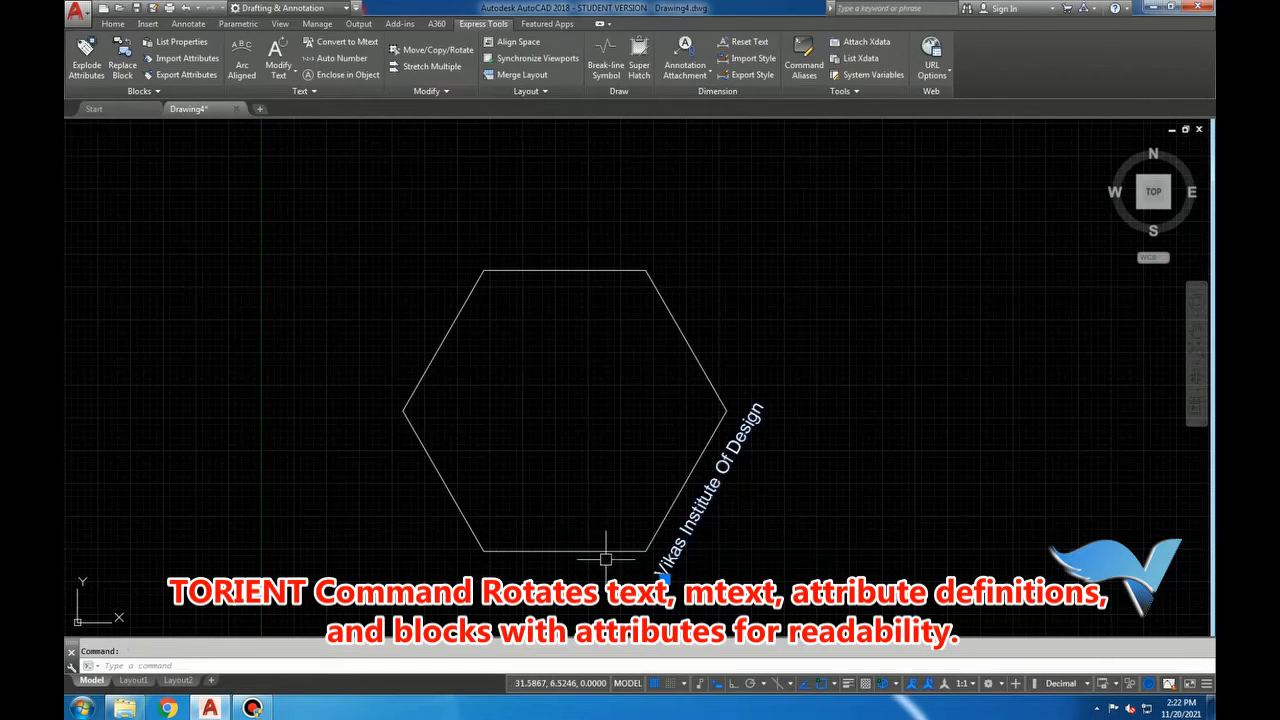
Step: Rotate the text with the Express text Rotate tool to match the hexagon's top edge, using that edge's endpoints as reference
click(277, 74)
key(Escape)
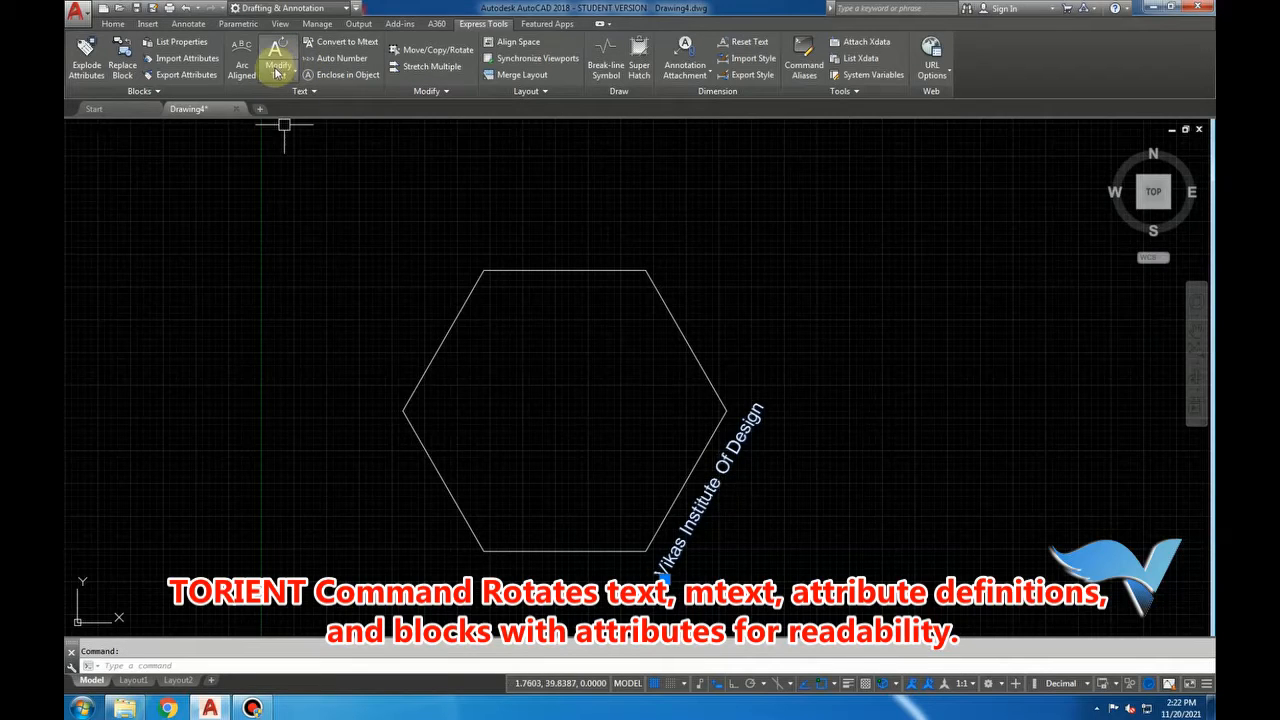
click(278, 70)
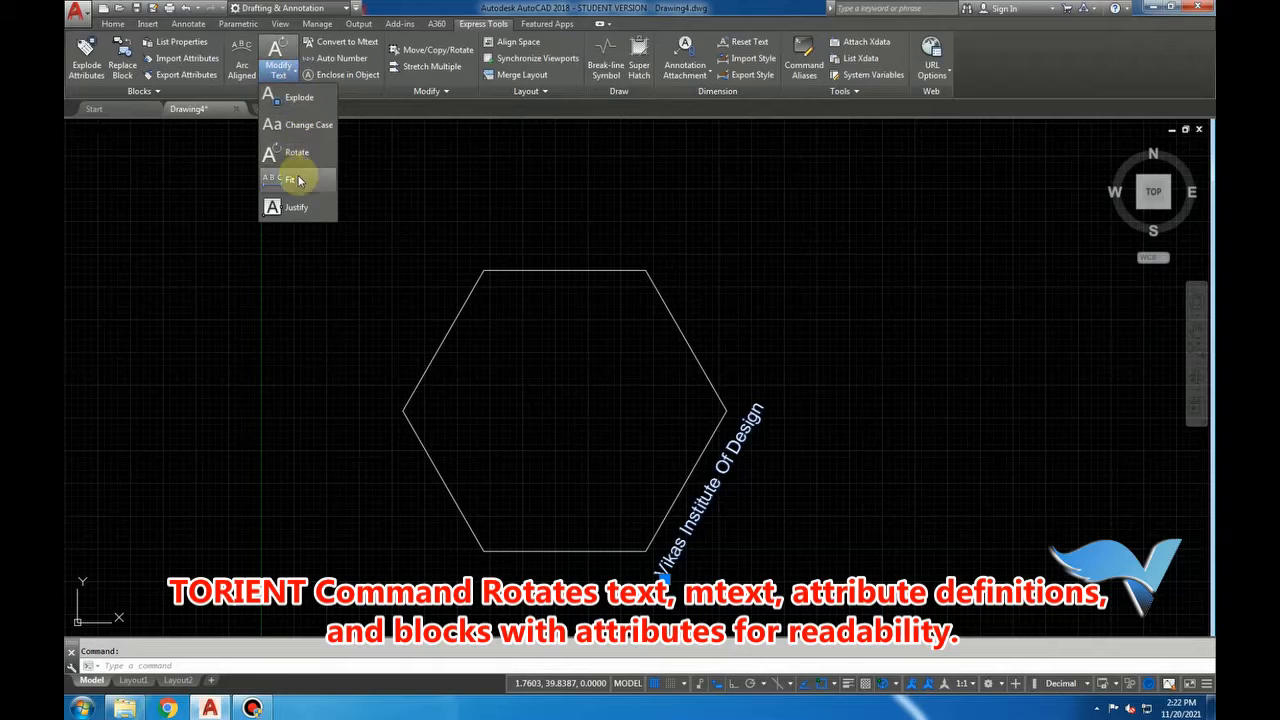
click(300, 156)
click(484, 270)
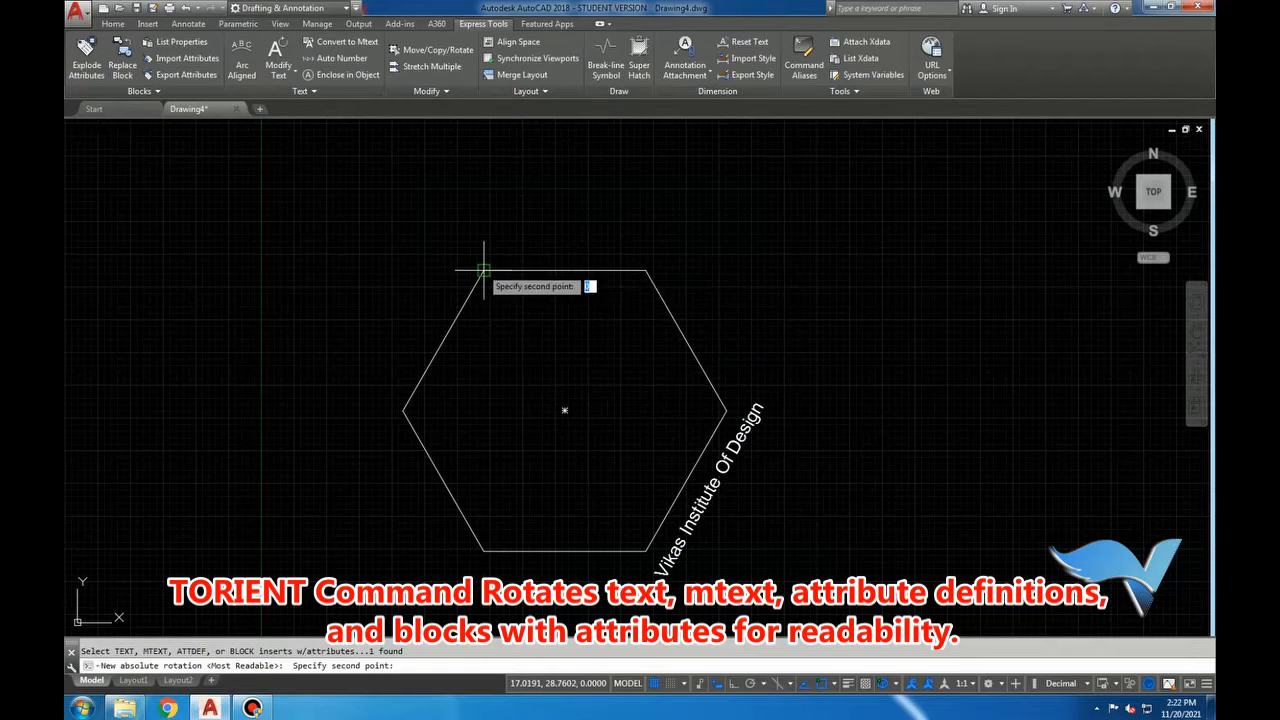
click(646, 269)
Step: Move the horizontal text by its grip so it sits centred just above the hexagon's top edge
click(760, 488)
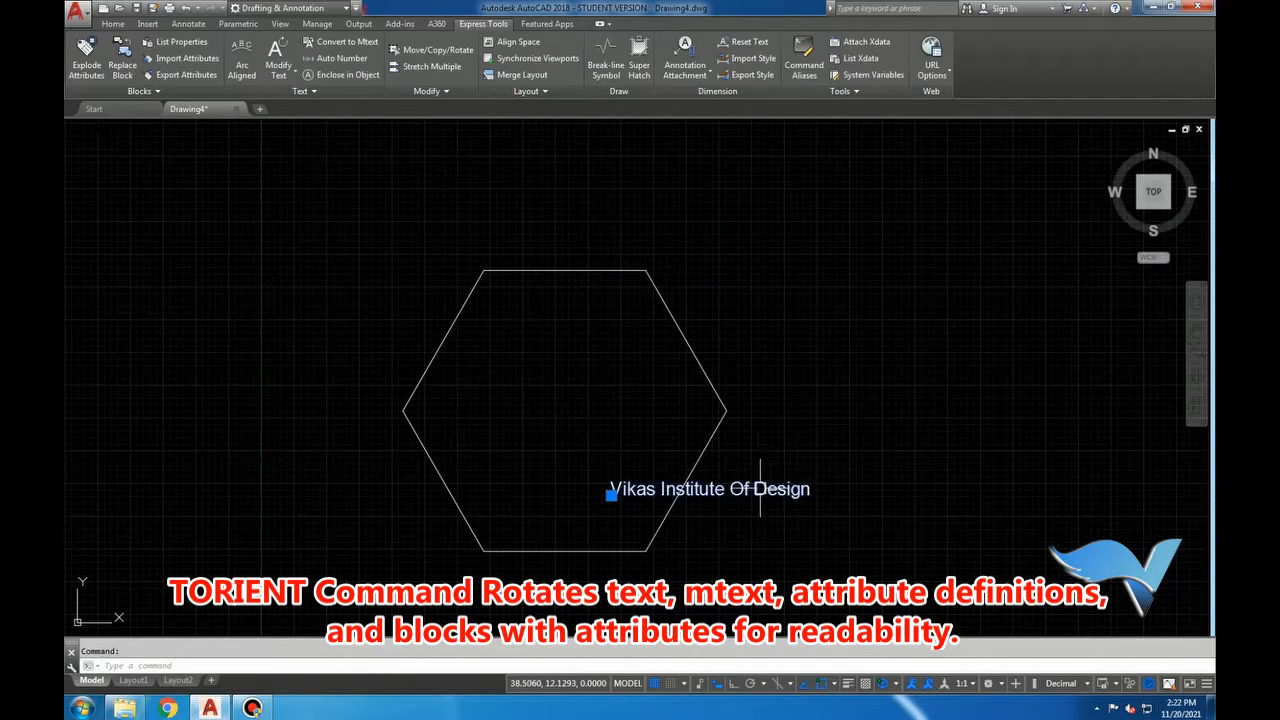
click(611, 494)
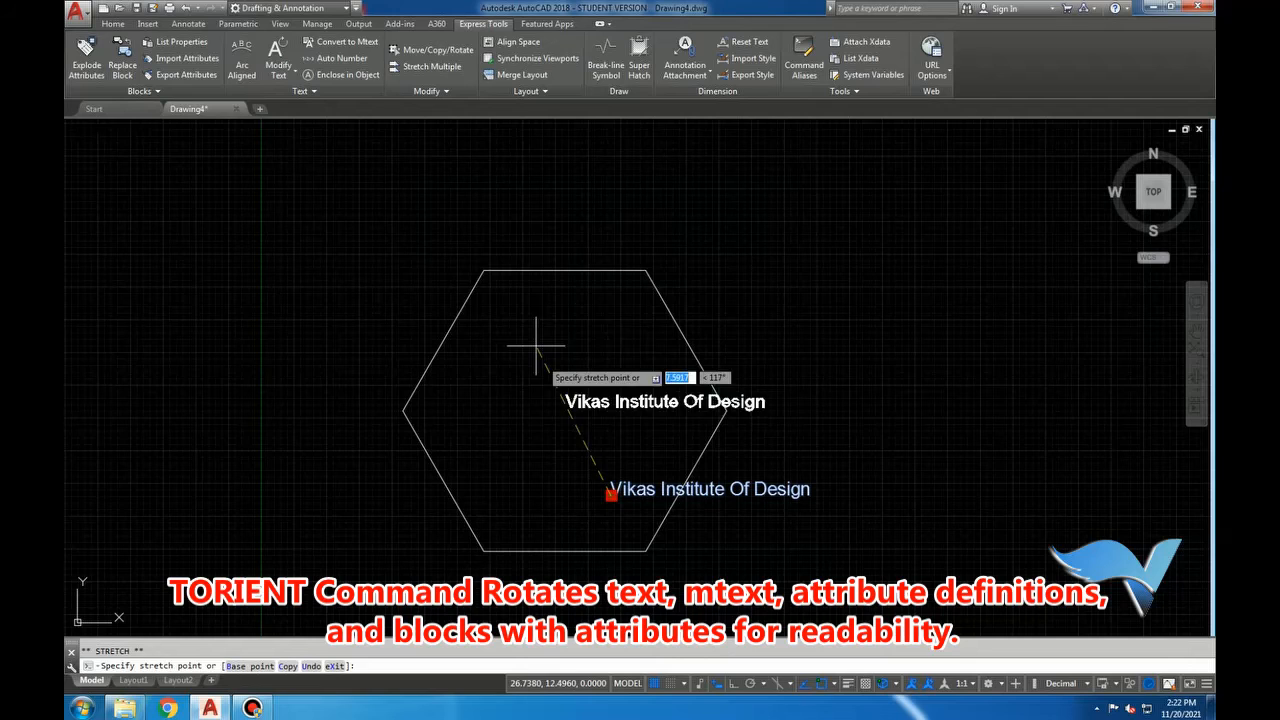
click(465, 252)
key(Escape)
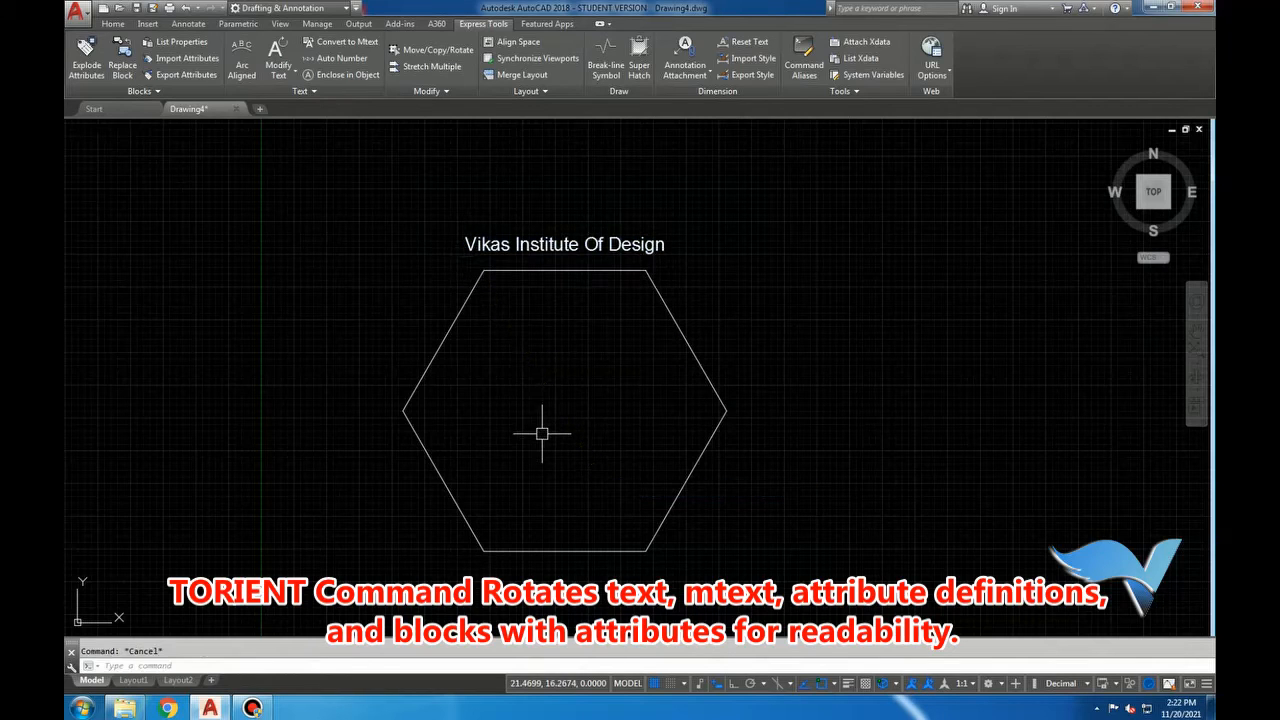
Step: Fit the text to the hexagon's top edge with TEXTFIT, setting a new start point at its left endpoint and ending at its right endpoint
click(274, 78)
click(307, 177)
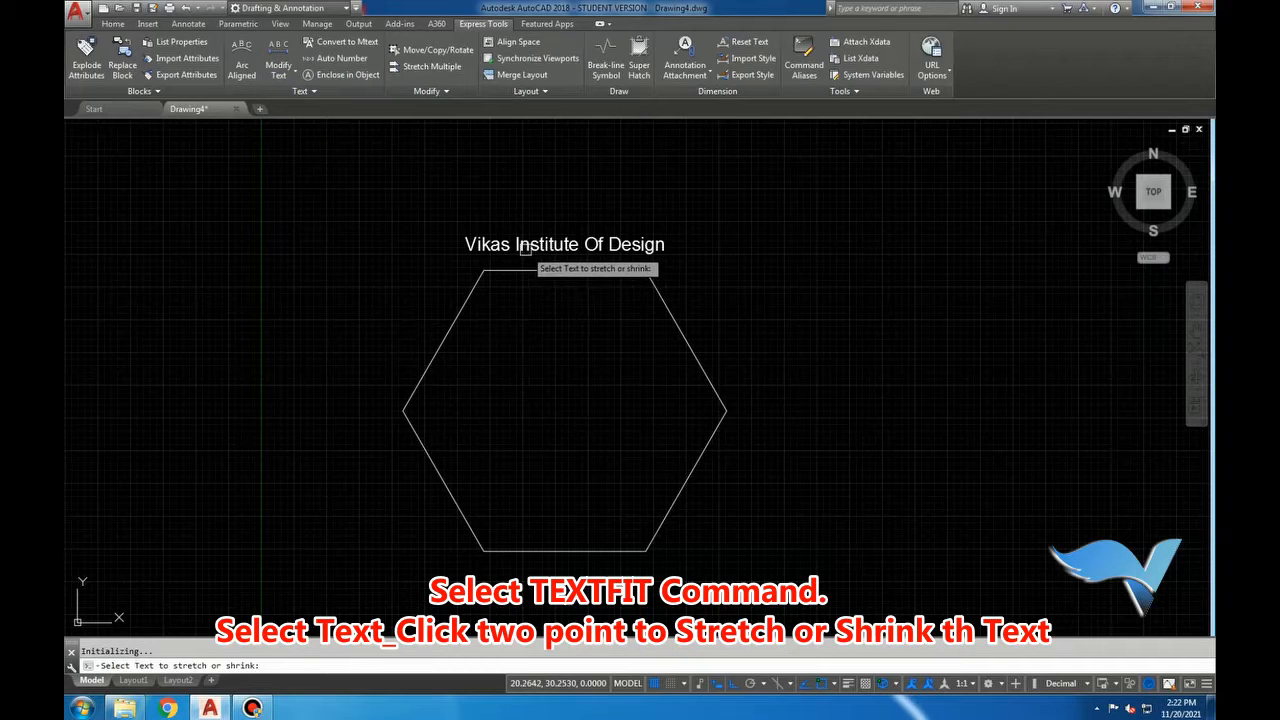
click(525, 248)
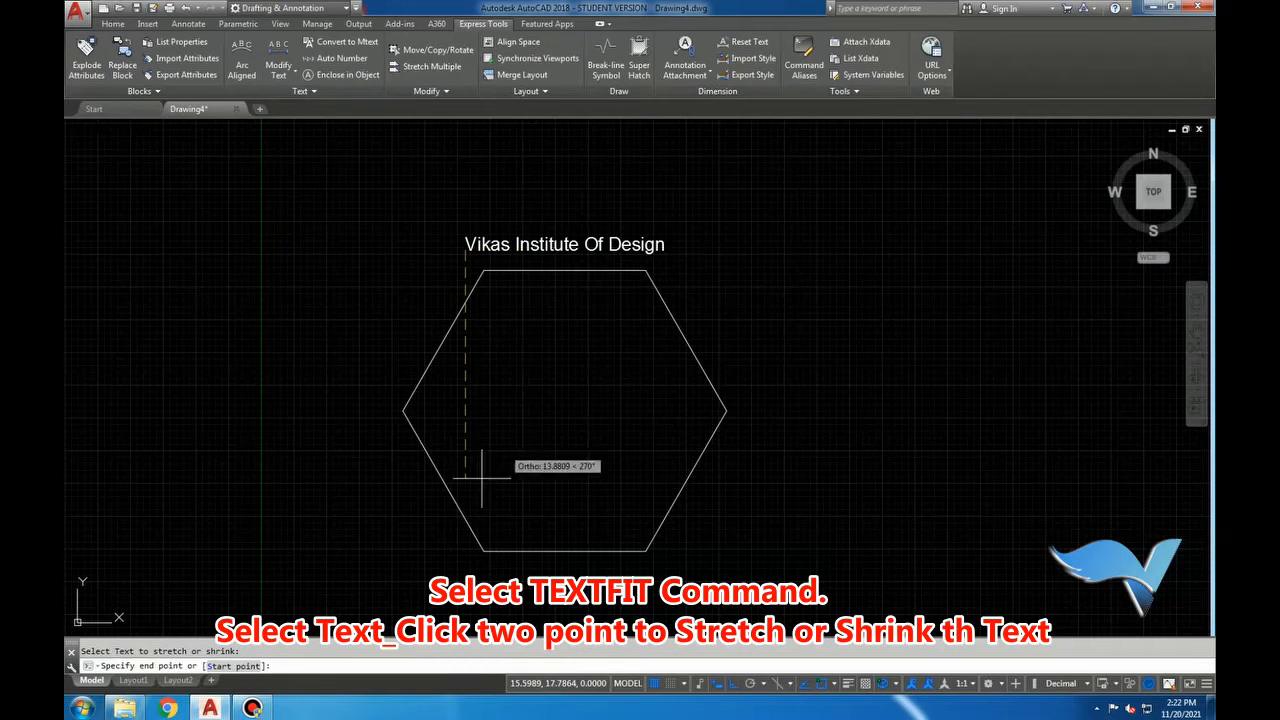
click(236, 666)
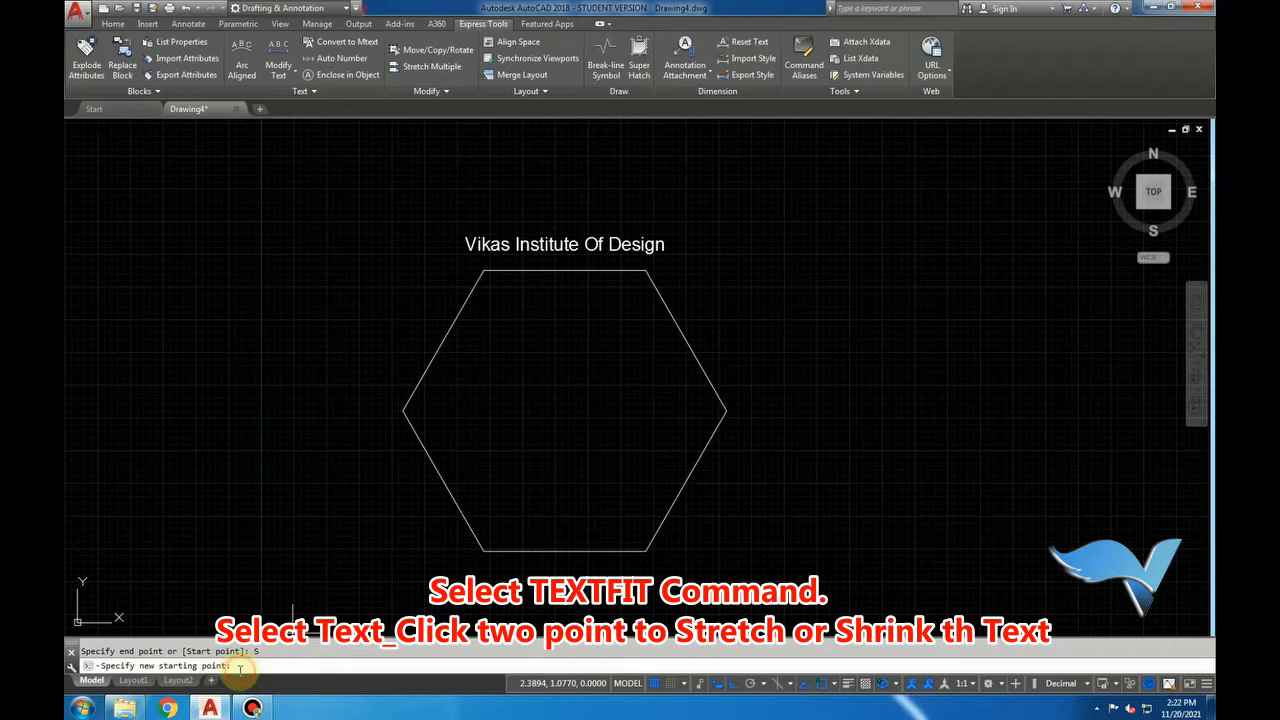
click(483, 270)
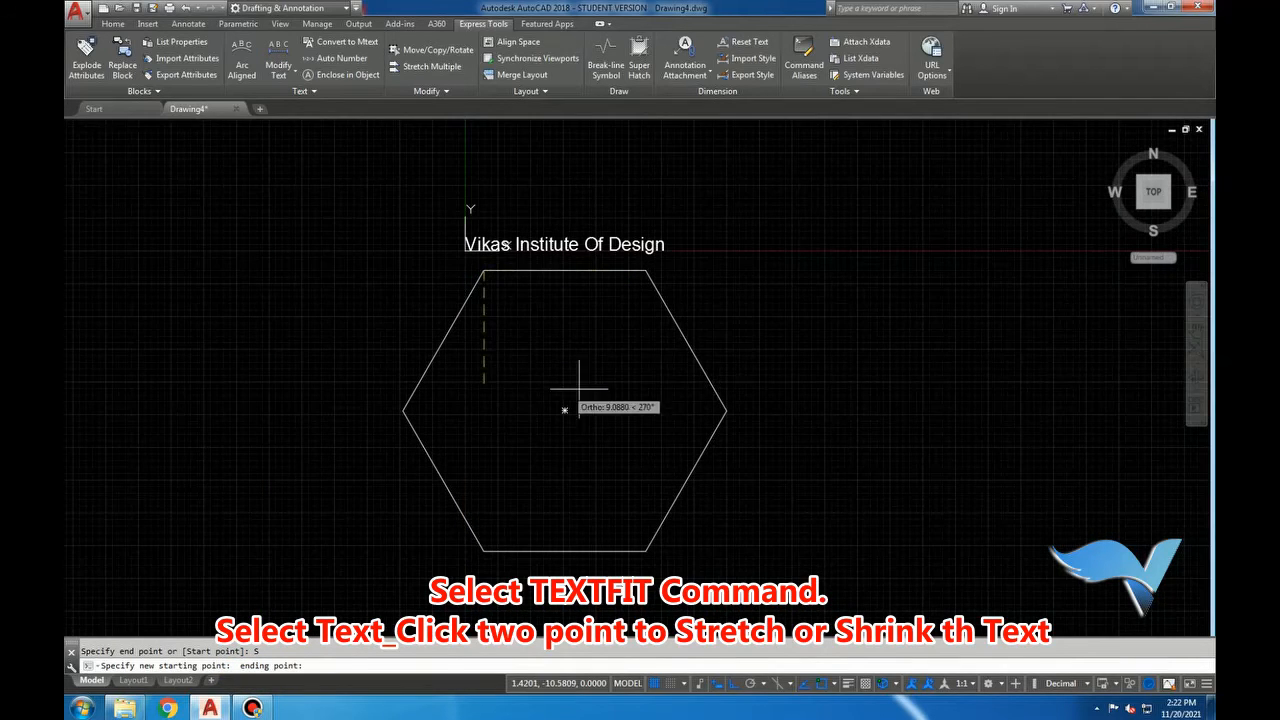
click(649, 267)
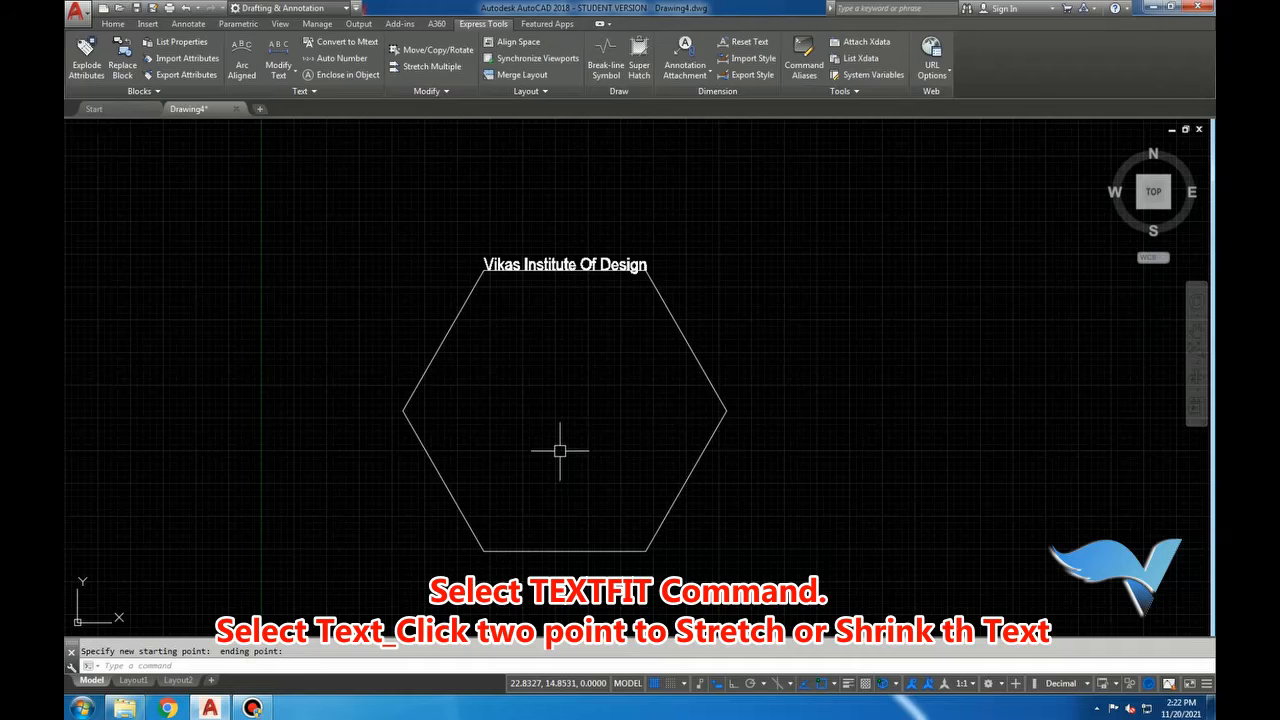
Step: Stretch the text with TEXTFIT to an end point well beyond the hexagon's upper-right corner
click(278, 70)
click(286, 179)
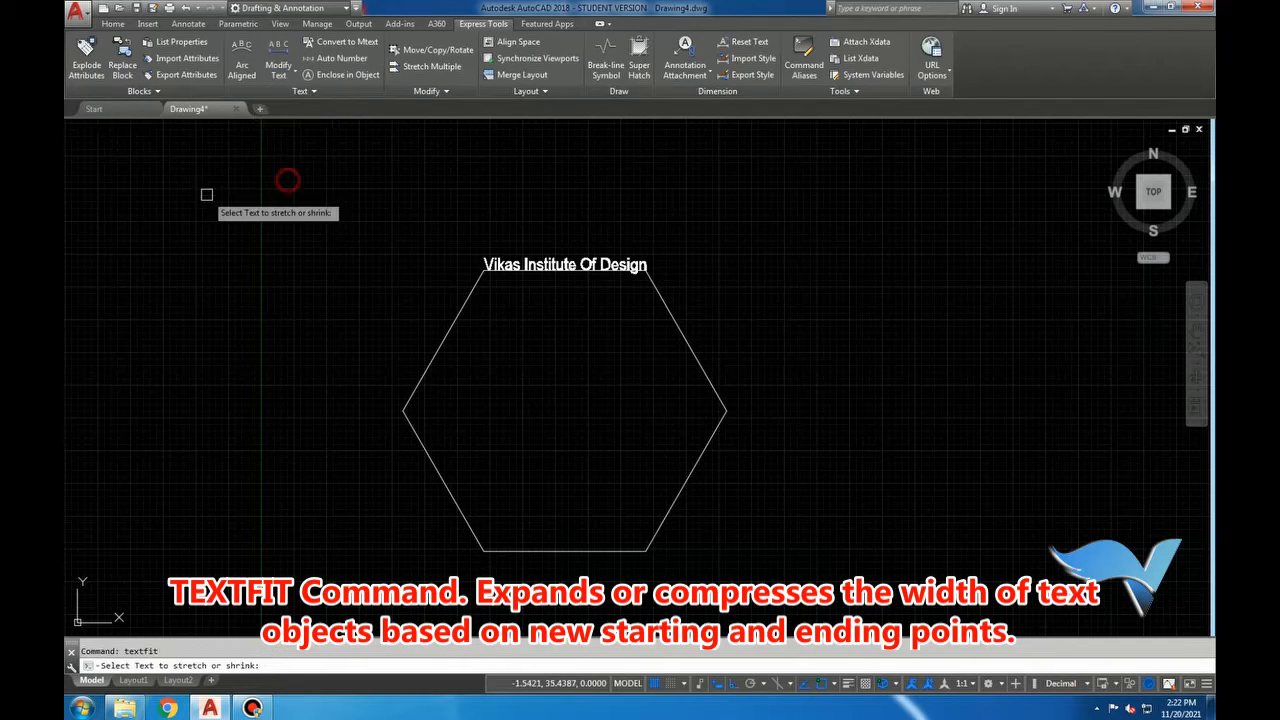
click(564, 254)
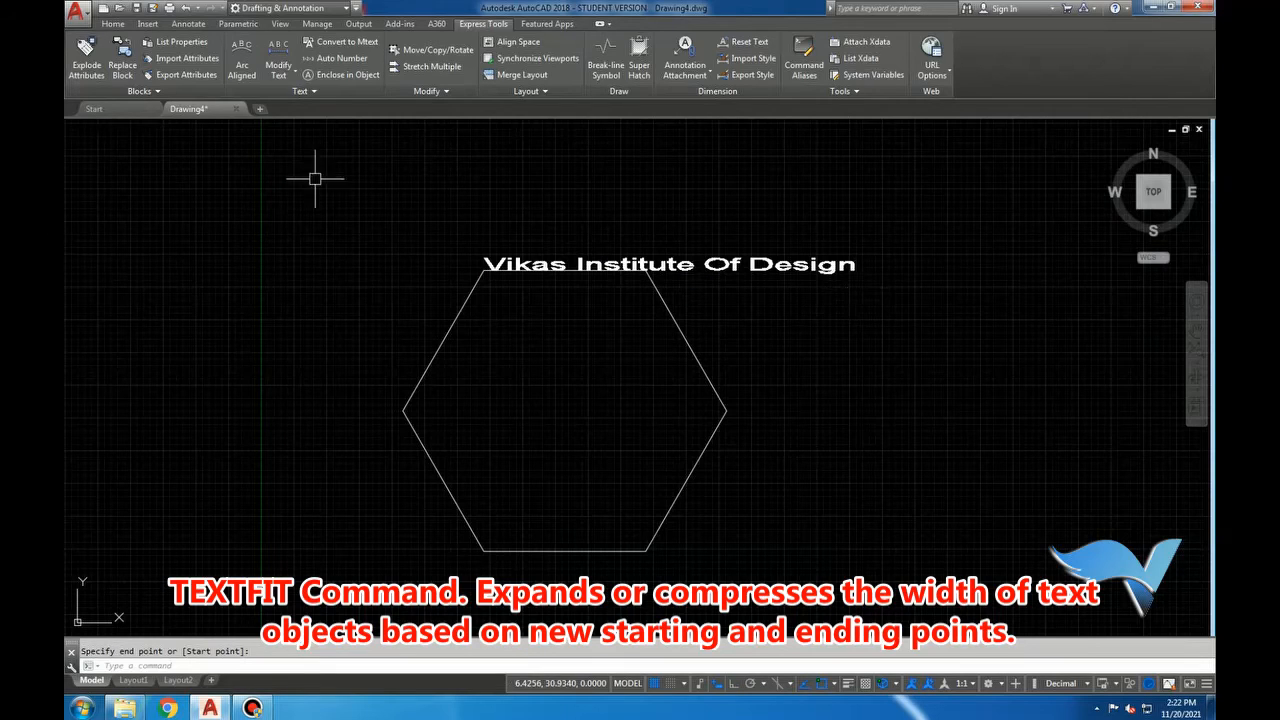
Step: Shrink the text with TEXTFIT so it ends at the hexagon's upper-right corner
click(278, 72)
click(296, 177)
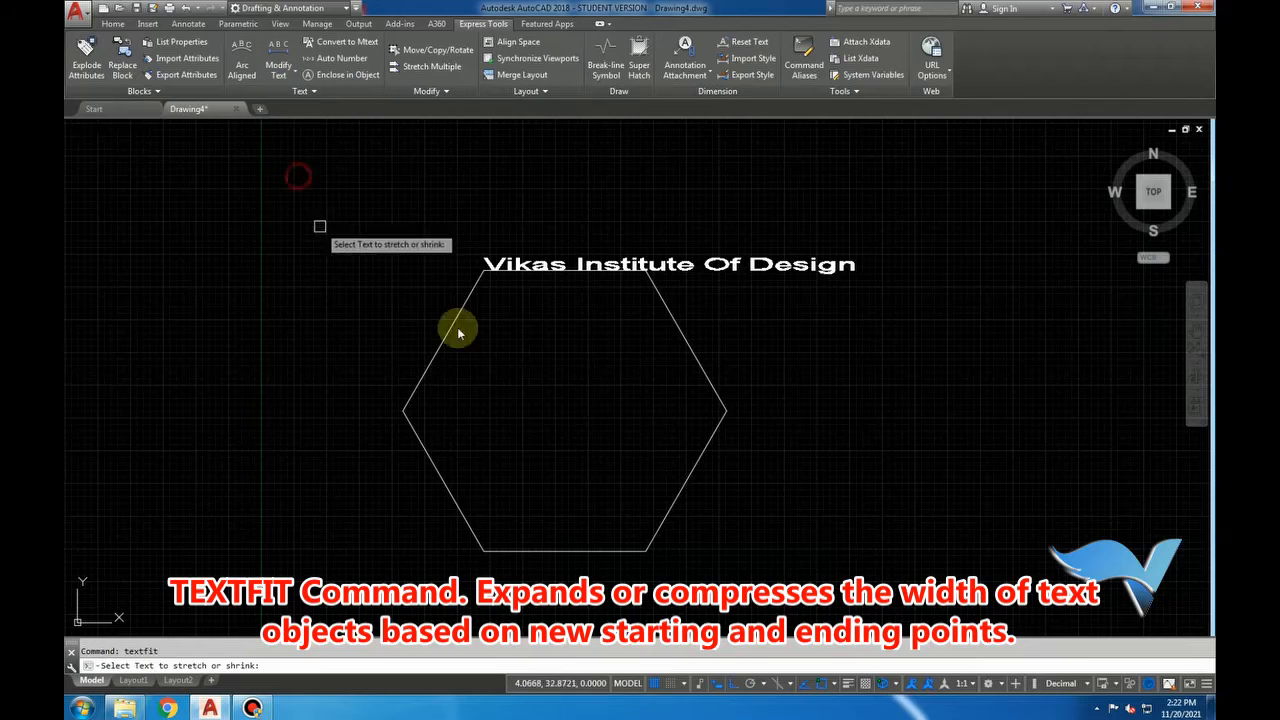
click(788, 266)
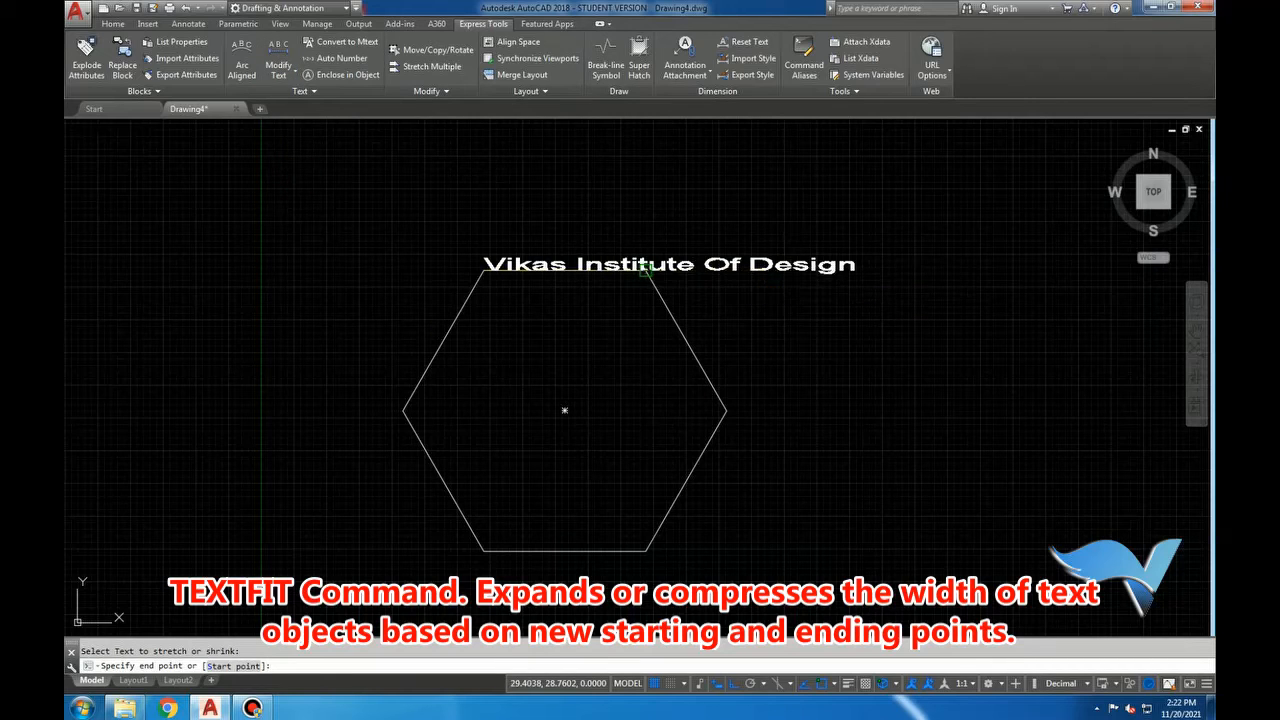
key(Escape)
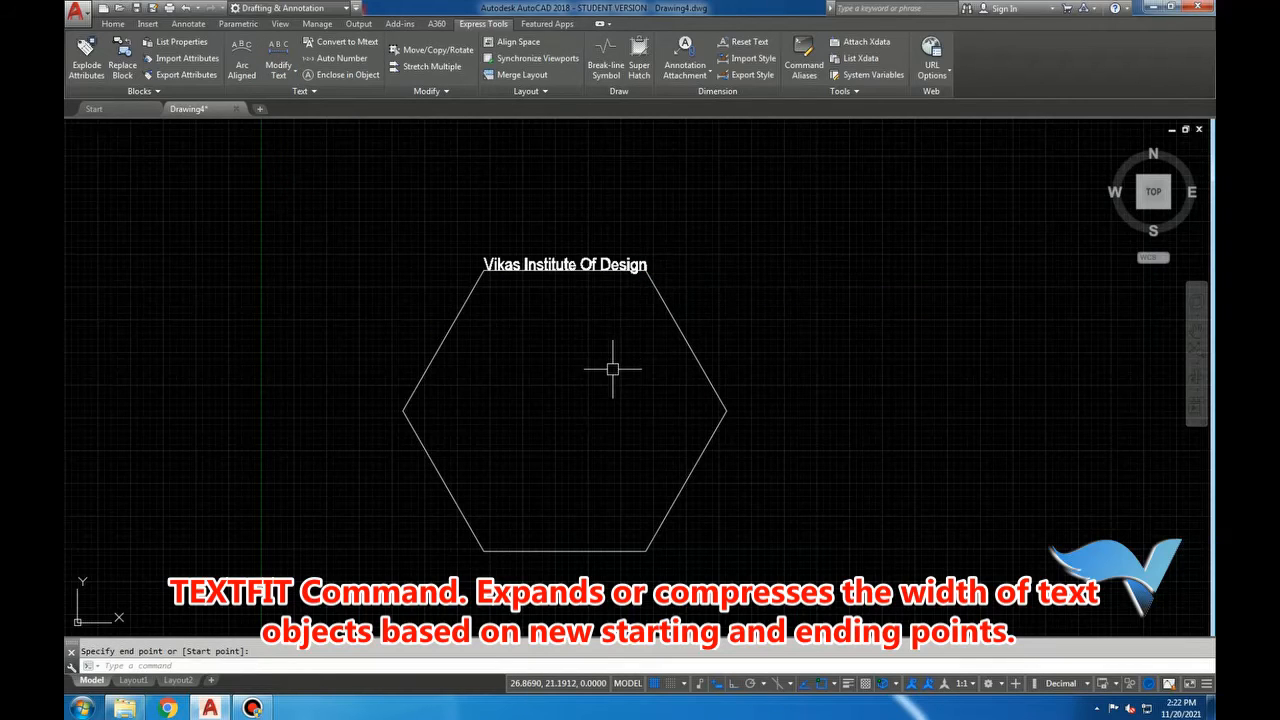
Step: Move the fitted text by its grip straight up, clear of the hexagon's top edge
click(555, 258)
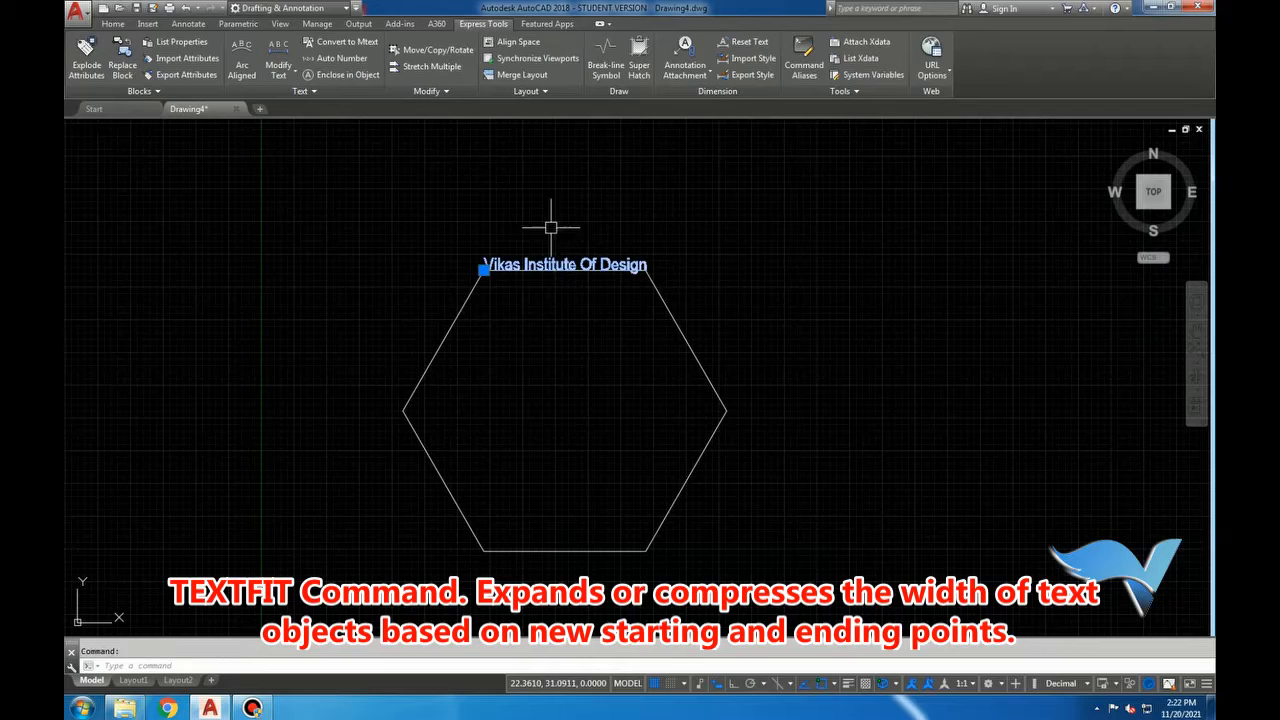
click(483, 268)
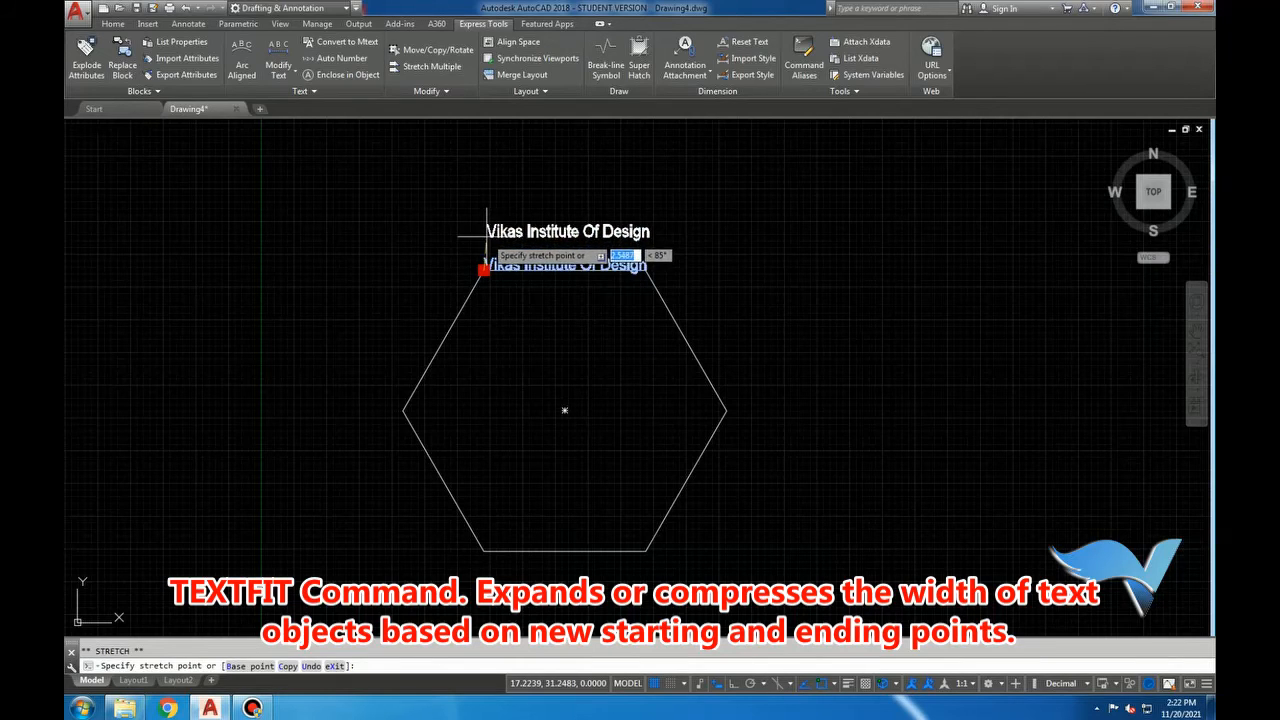
click(485, 232)
key(Escape)
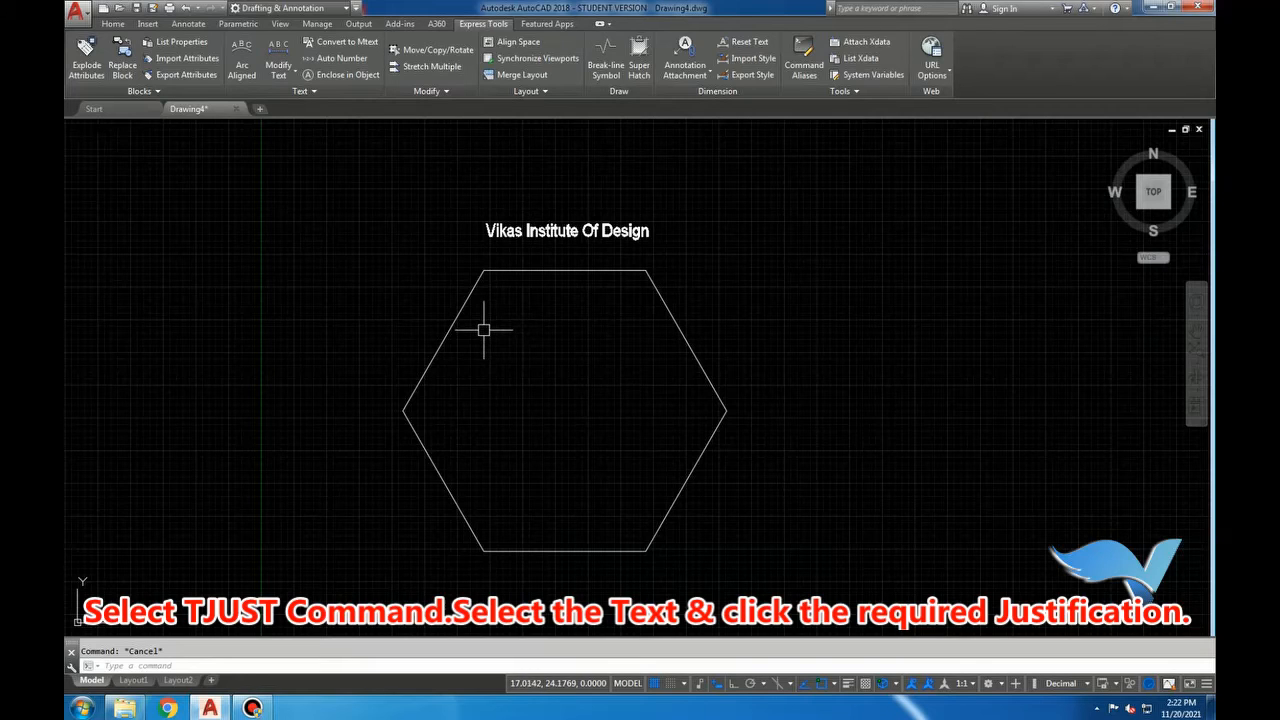
Step: Change the text's justification to MC (middle center) with the Express text Justify tool
click(279, 72)
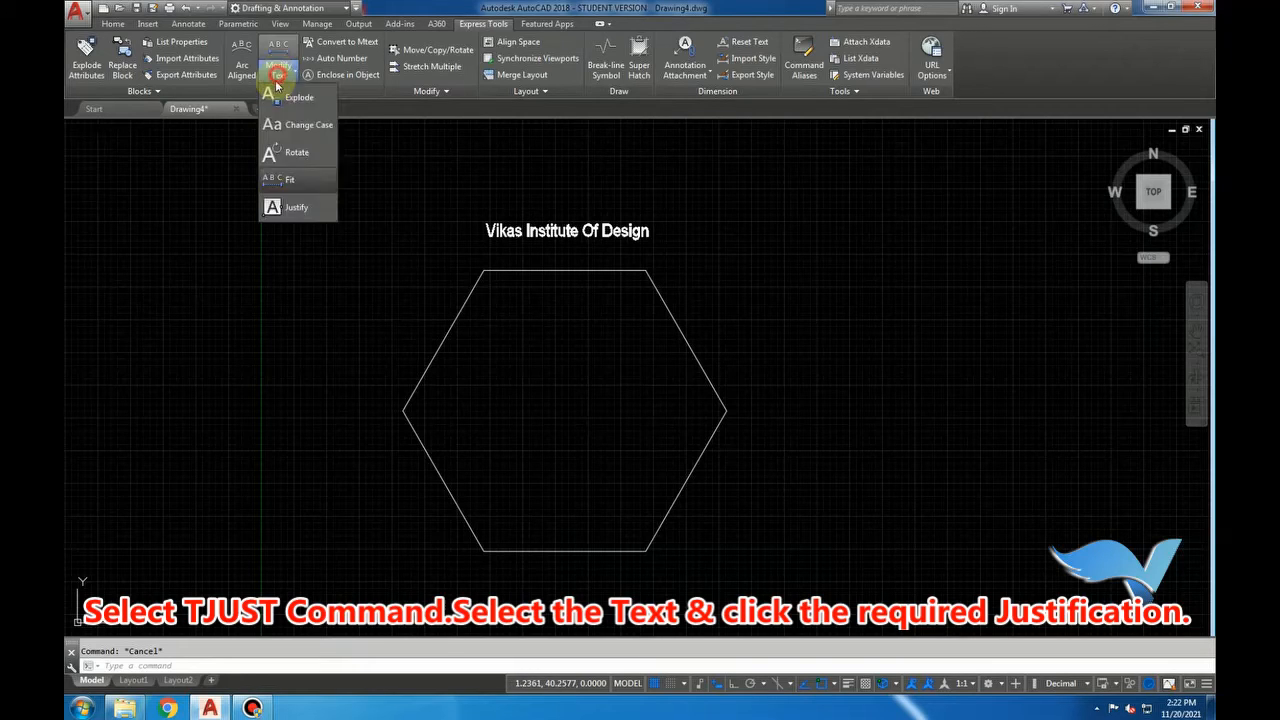
click(285, 207)
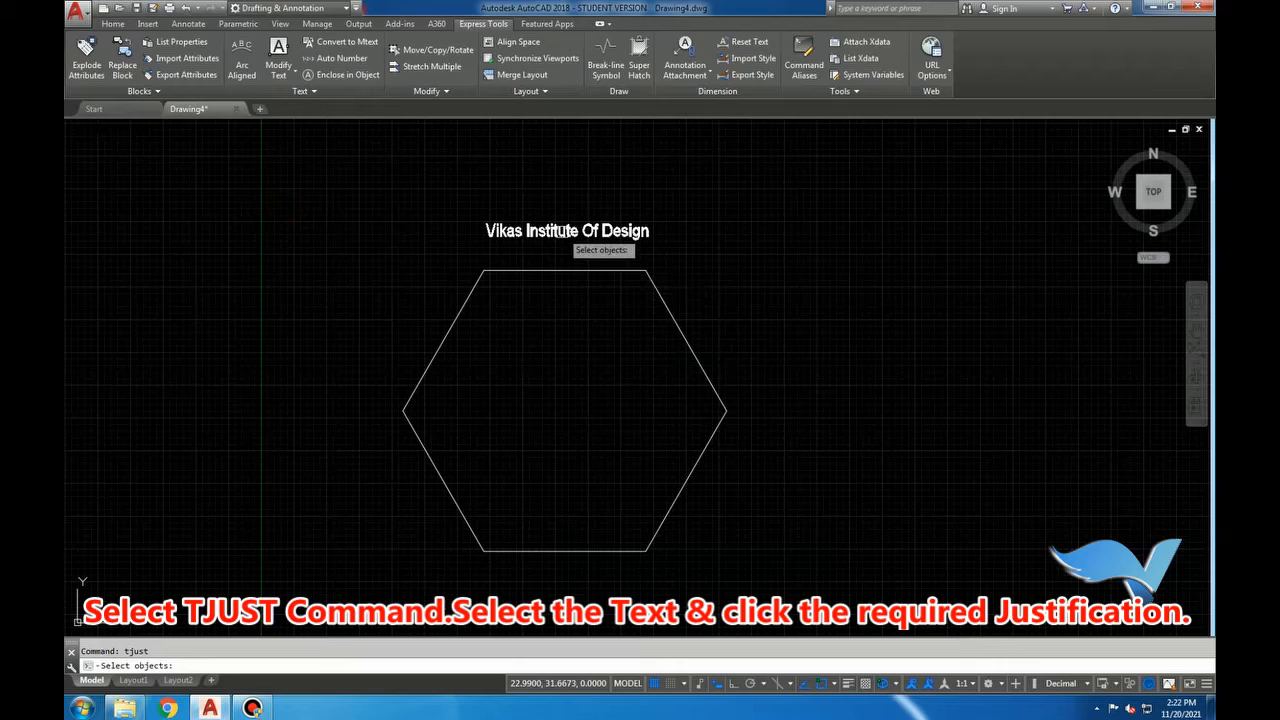
click(561, 230)
key(Return)
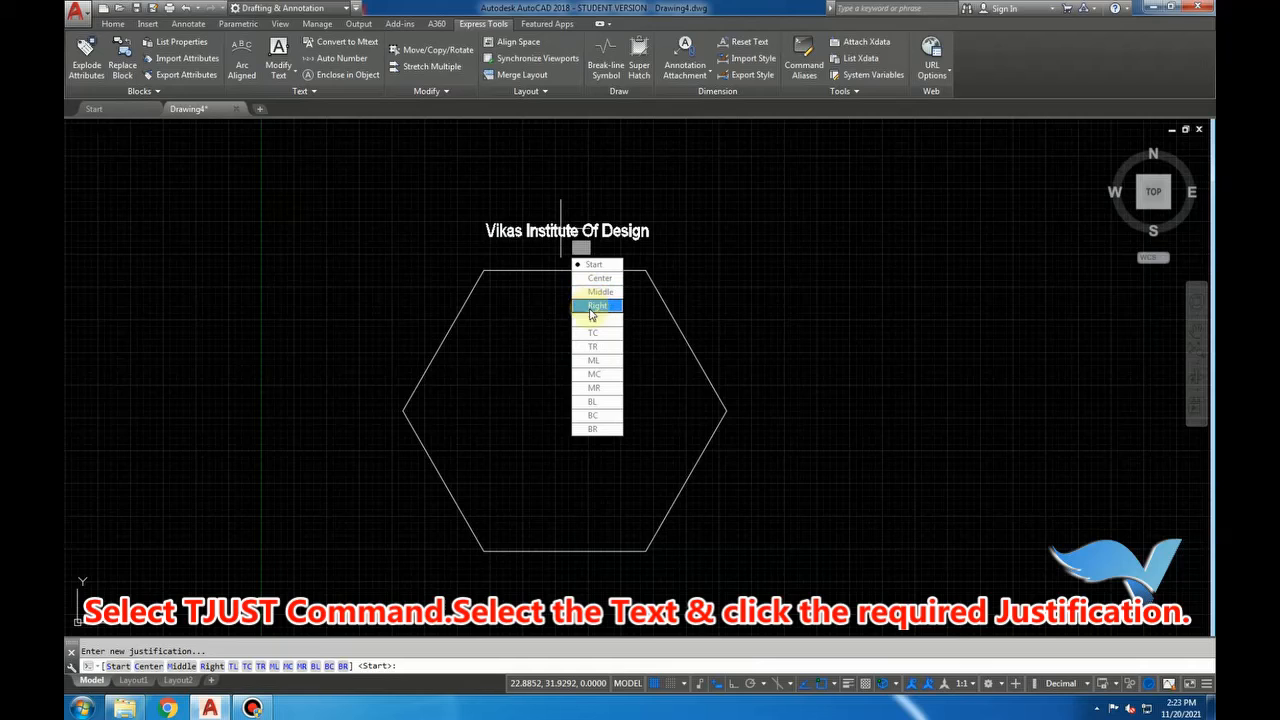
click(594, 375)
Step: Move the text by its middle-center grip to a spot above and left of the hexagon's top edge
click(564, 240)
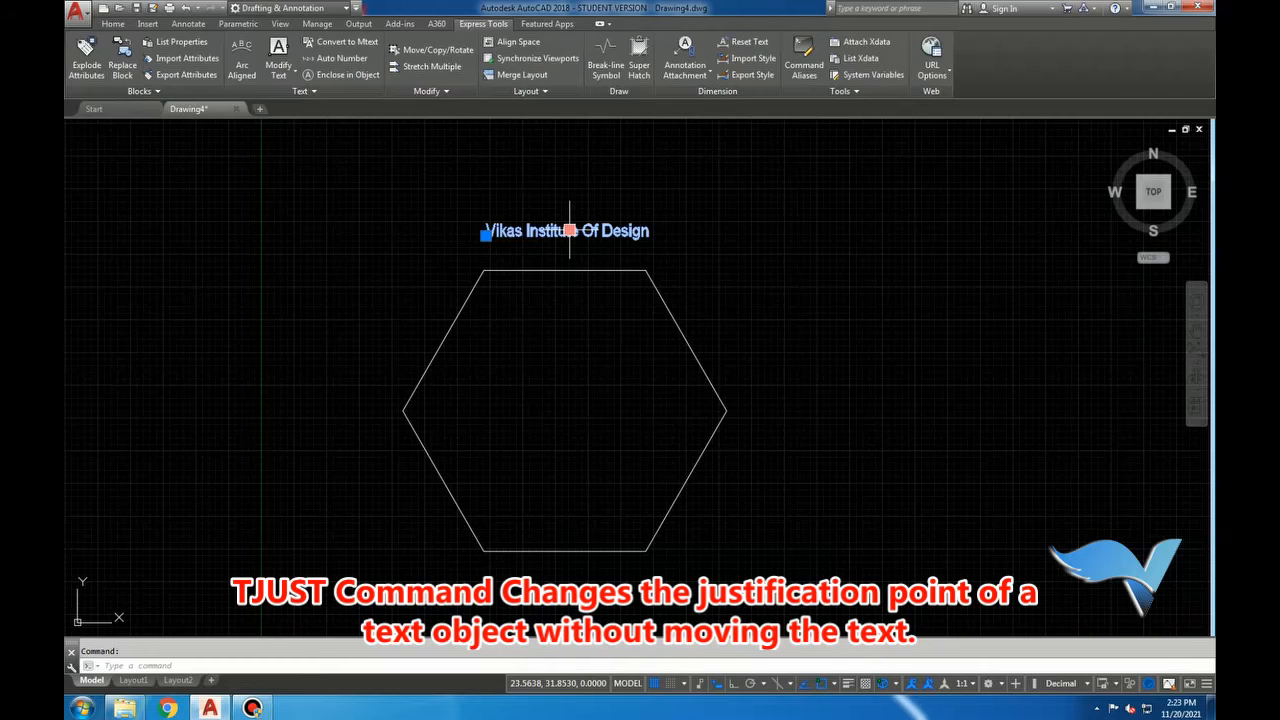
click(569, 230)
click(469, 187)
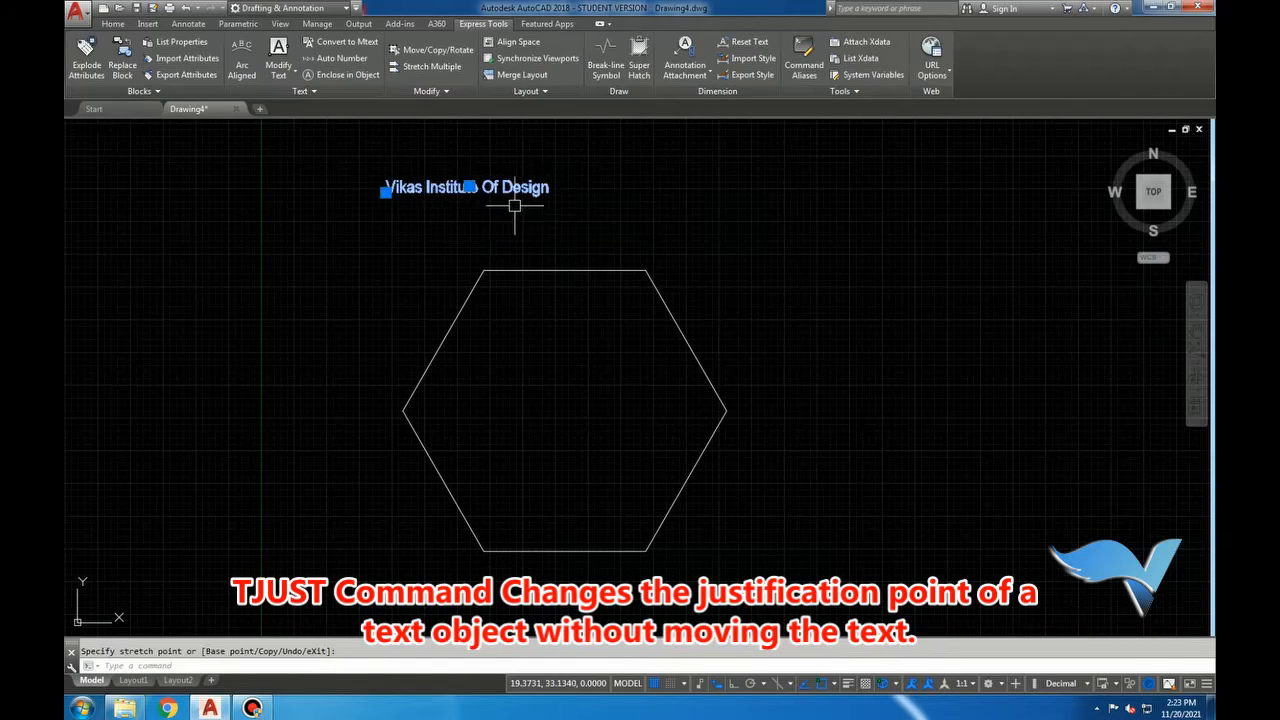
double_click(510, 190)
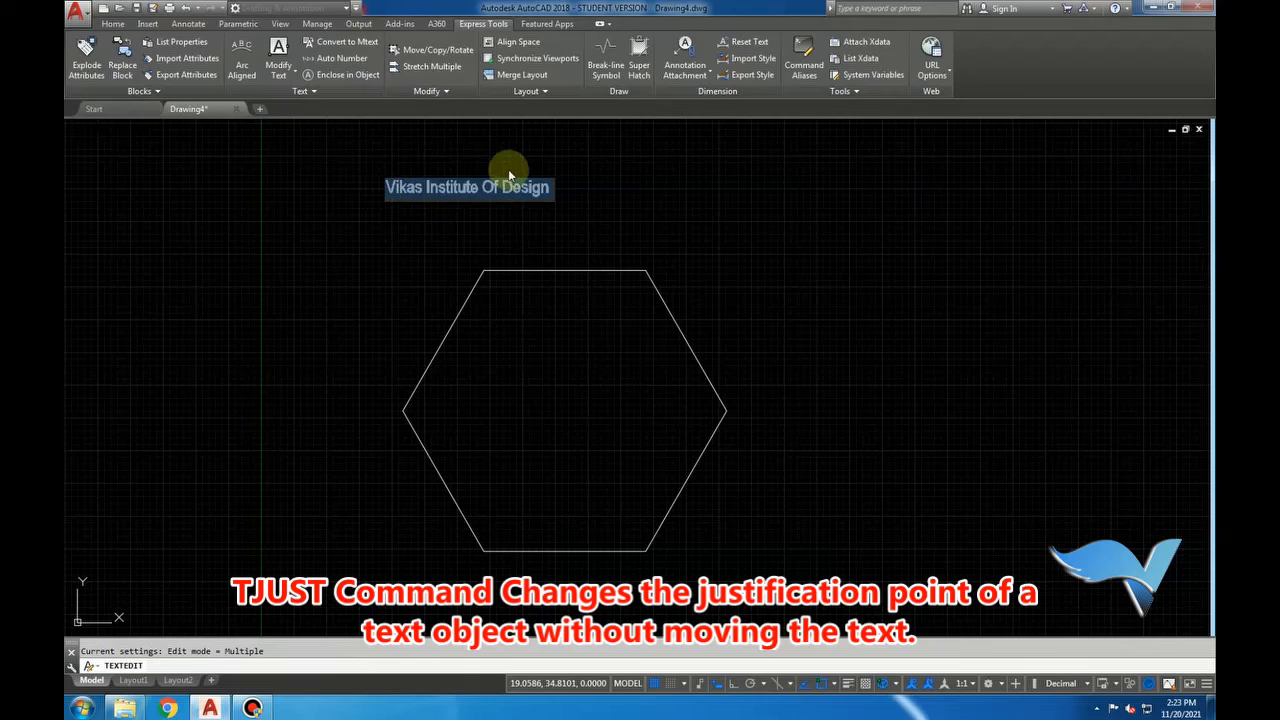
click(525, 228)
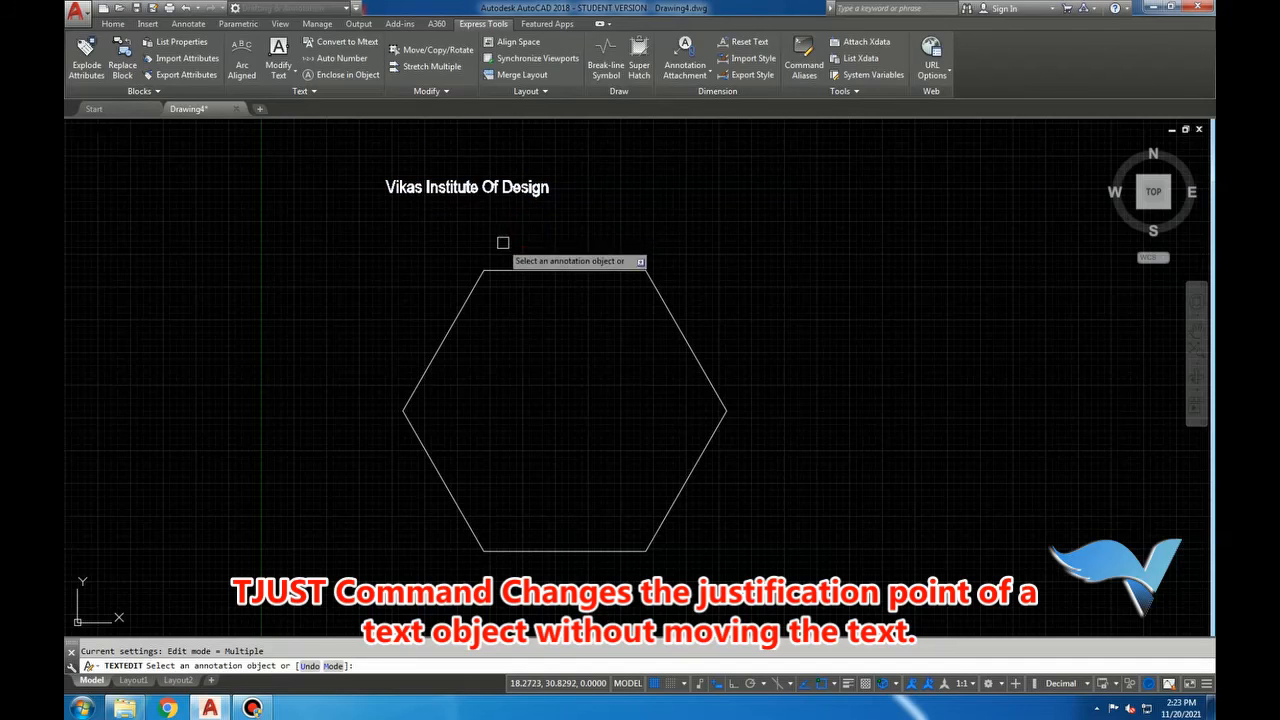
key(Return)
Step: Change the text's justification to BR (bottom right) with the Express text Justify tool
click(282, 80)
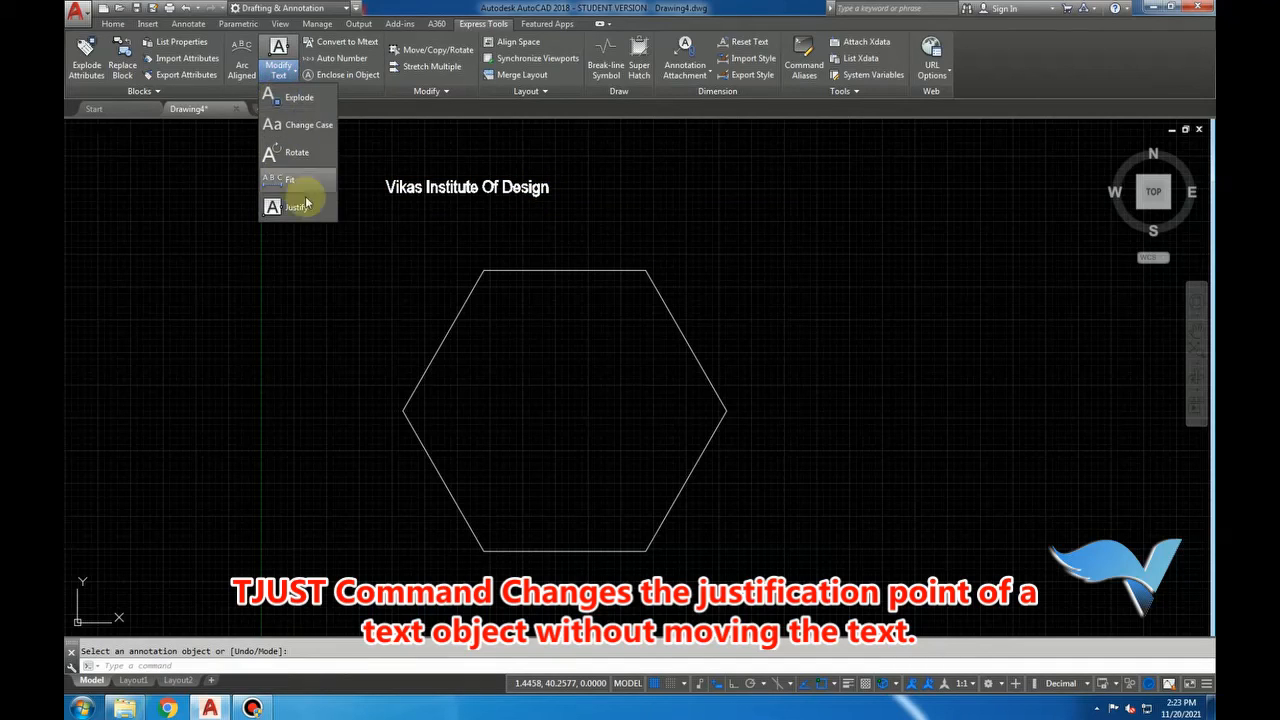
click(290, 208)
click(480, 188)
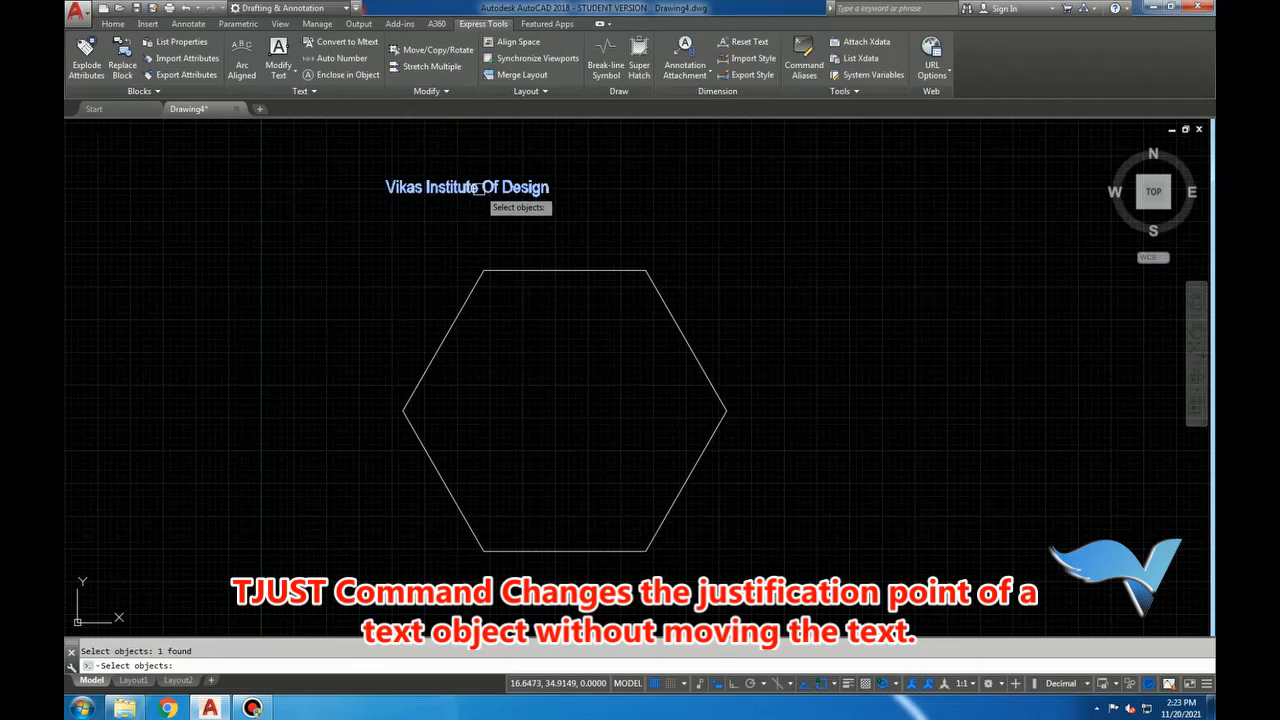
key(Return)
click(536, 393)
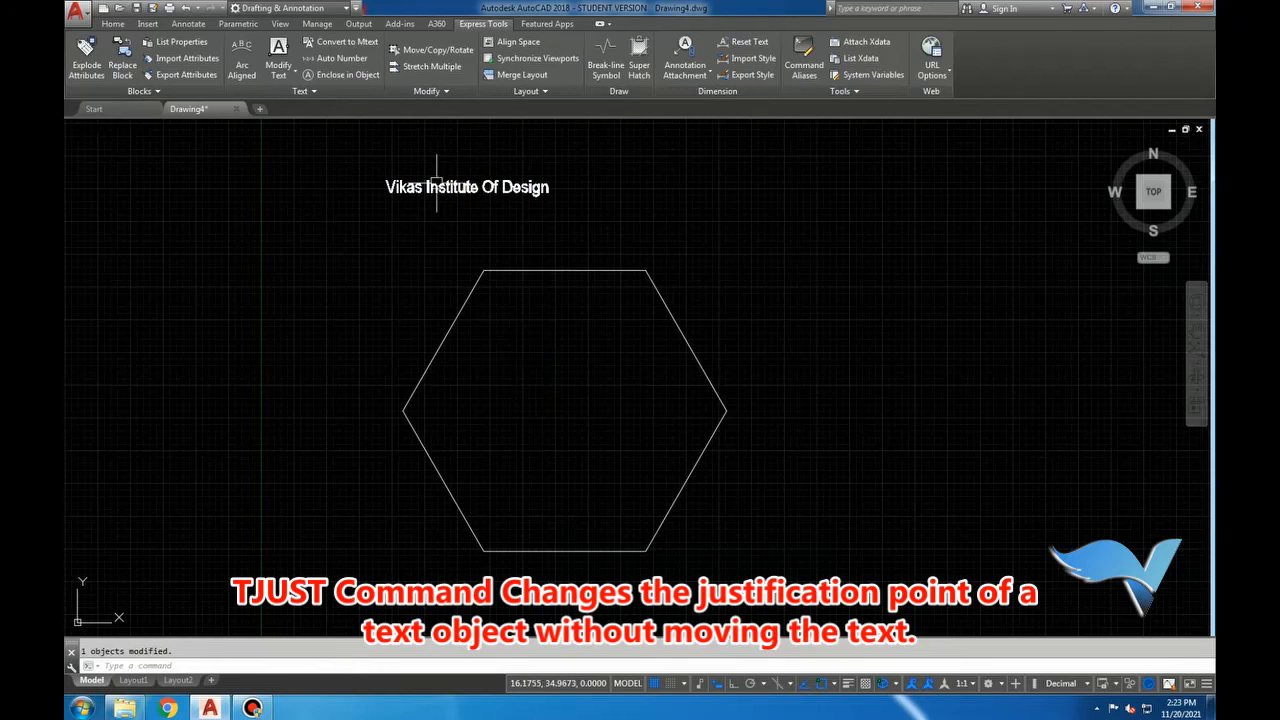
Step: Move the text by its bottom-right grip onto the hexagon's upper-right corner
click(519, 184)
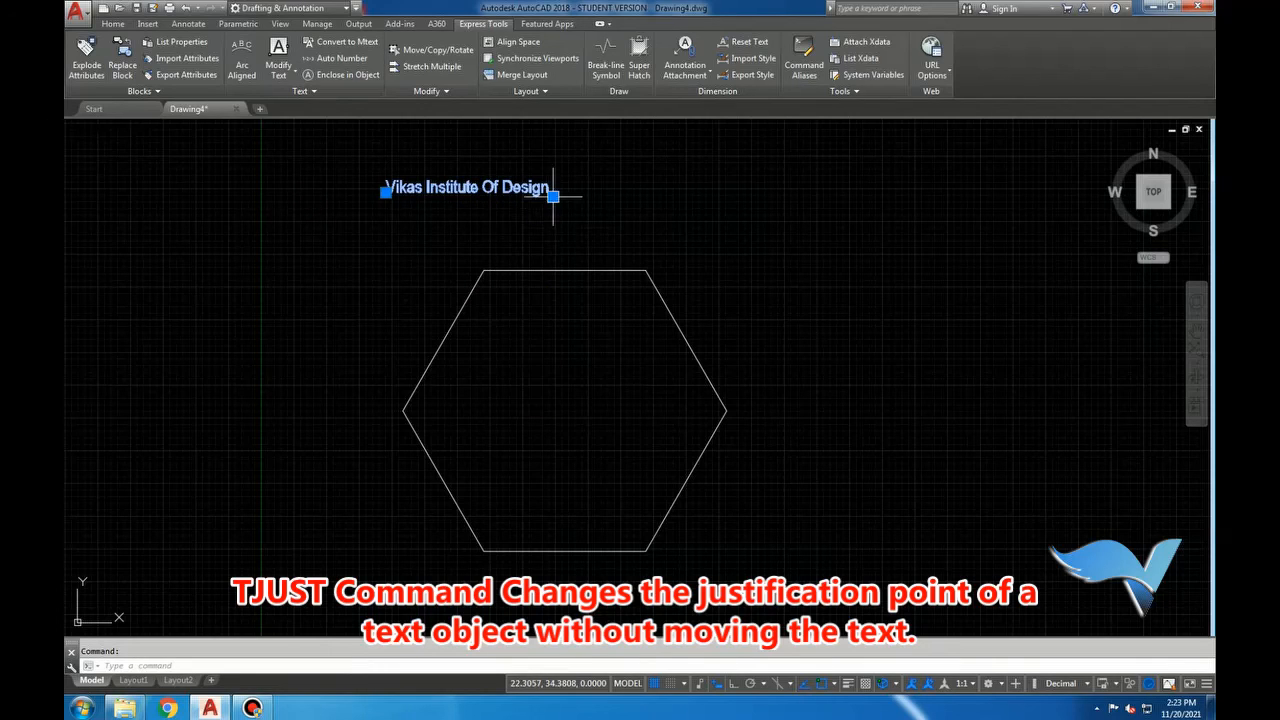
click(553, 196)
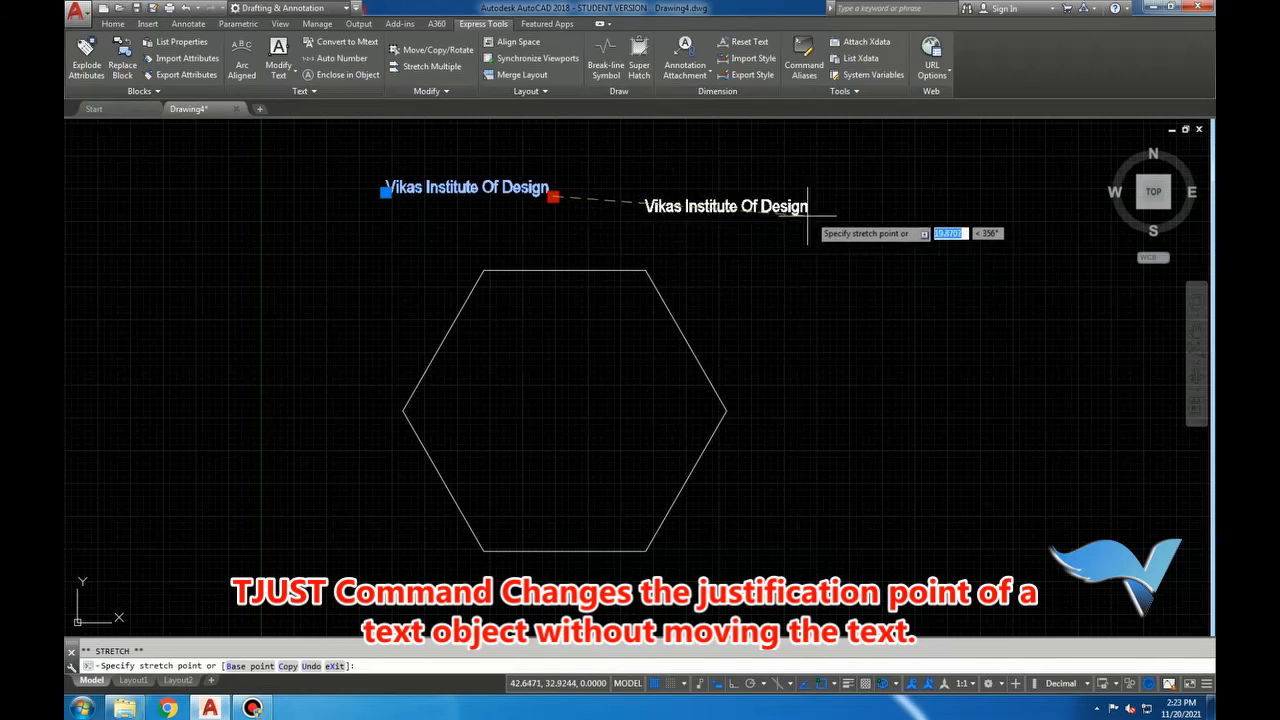
click(646, 269)
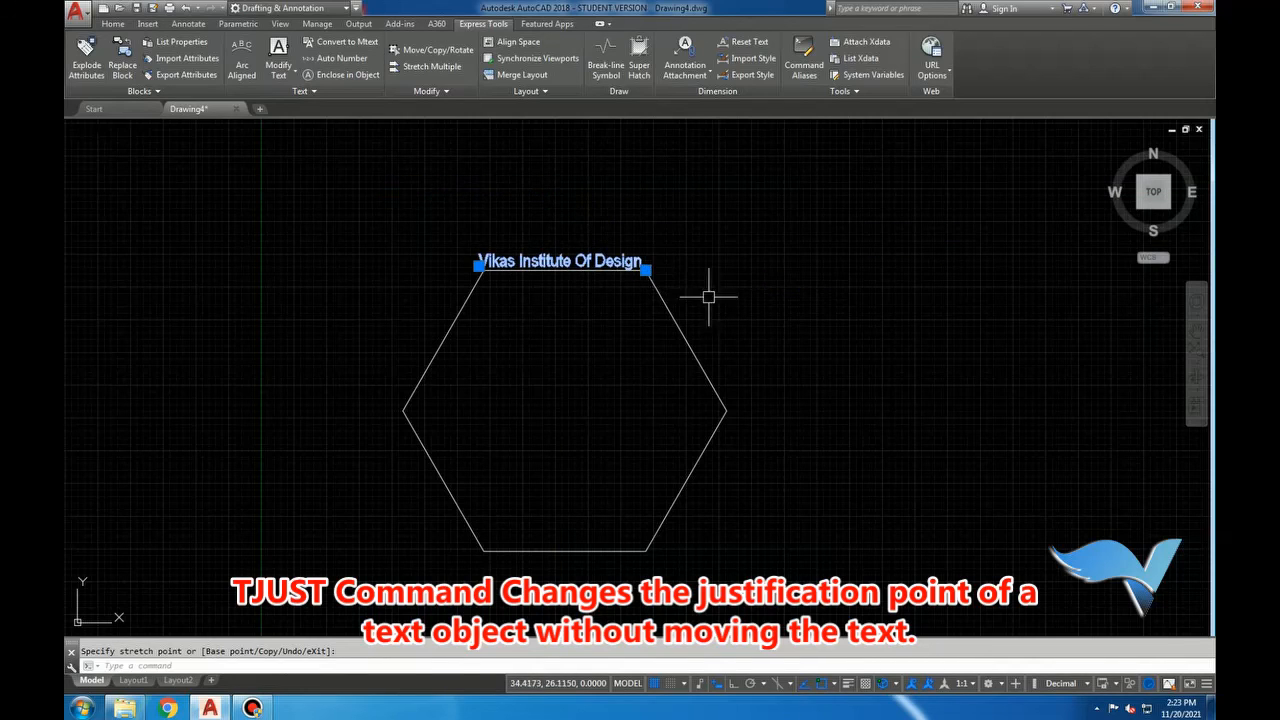